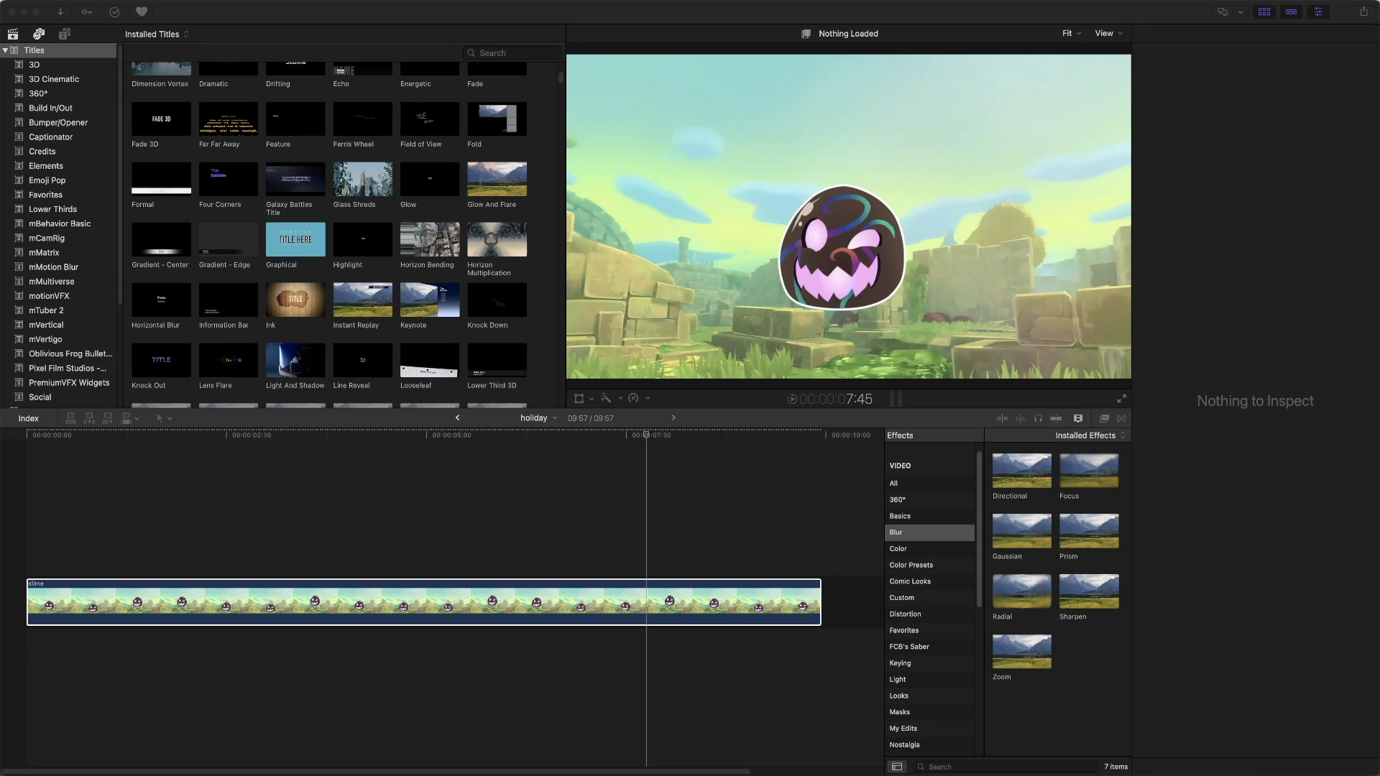
Add the mCamRig title above the slime clip from the start of the timeline and trim it to a duration of 4:54.
left_click(417, 460)
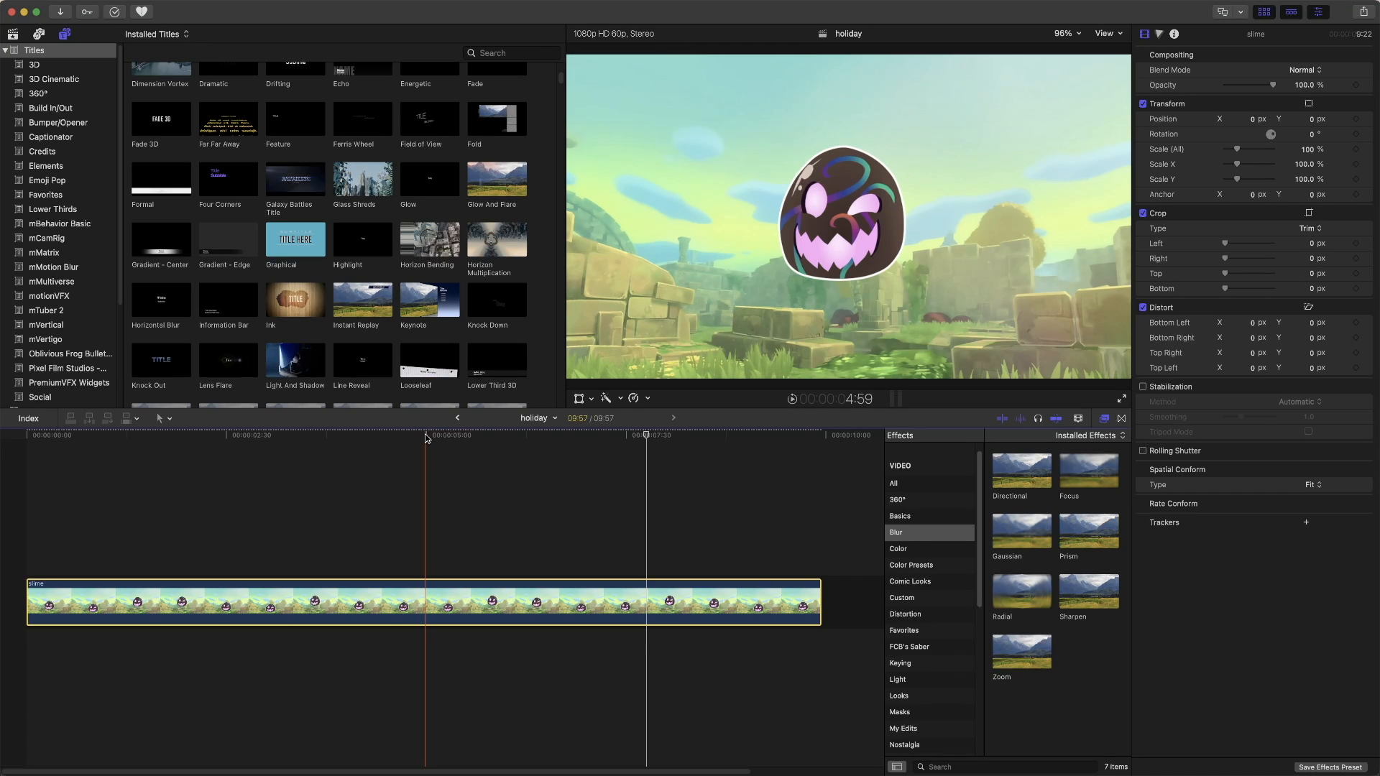
left_click(47, 238)
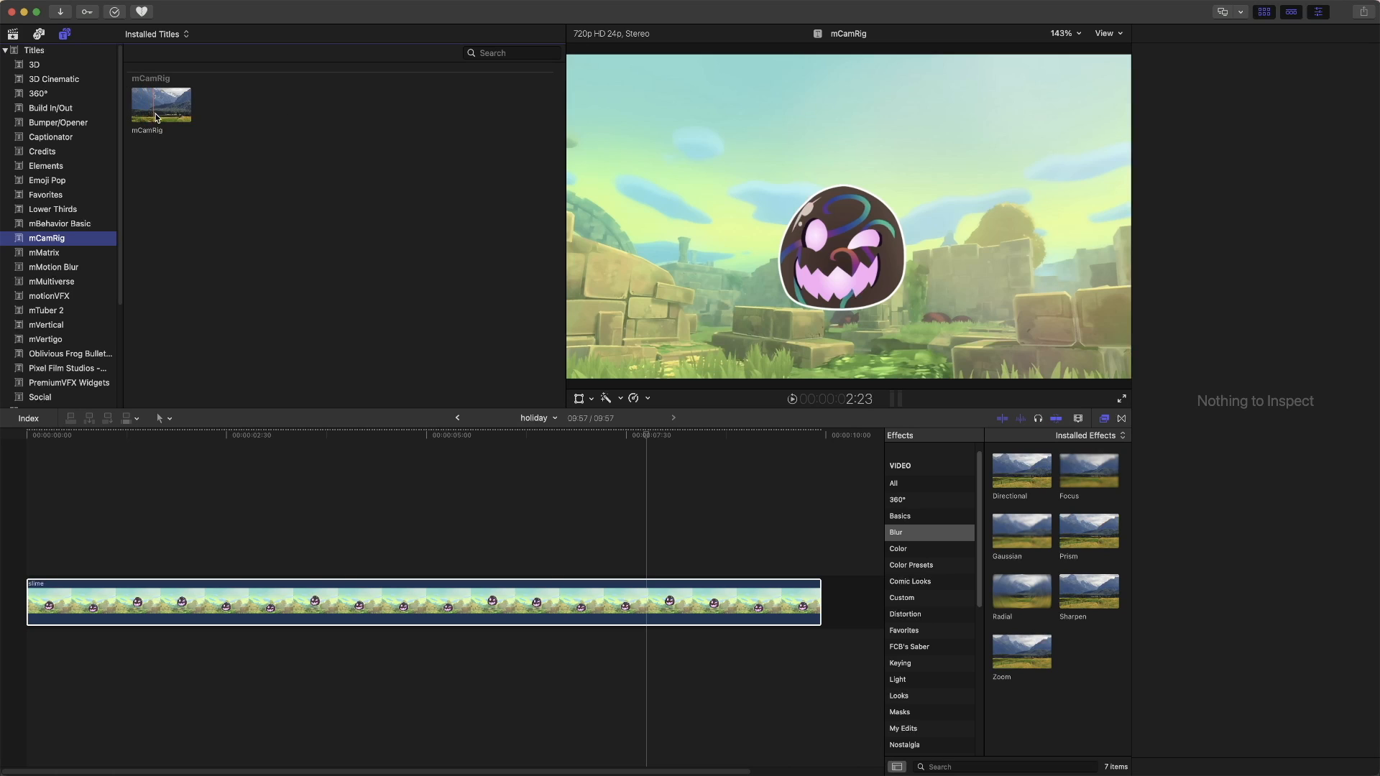
left_click_drag(156, 118, 27, 567)
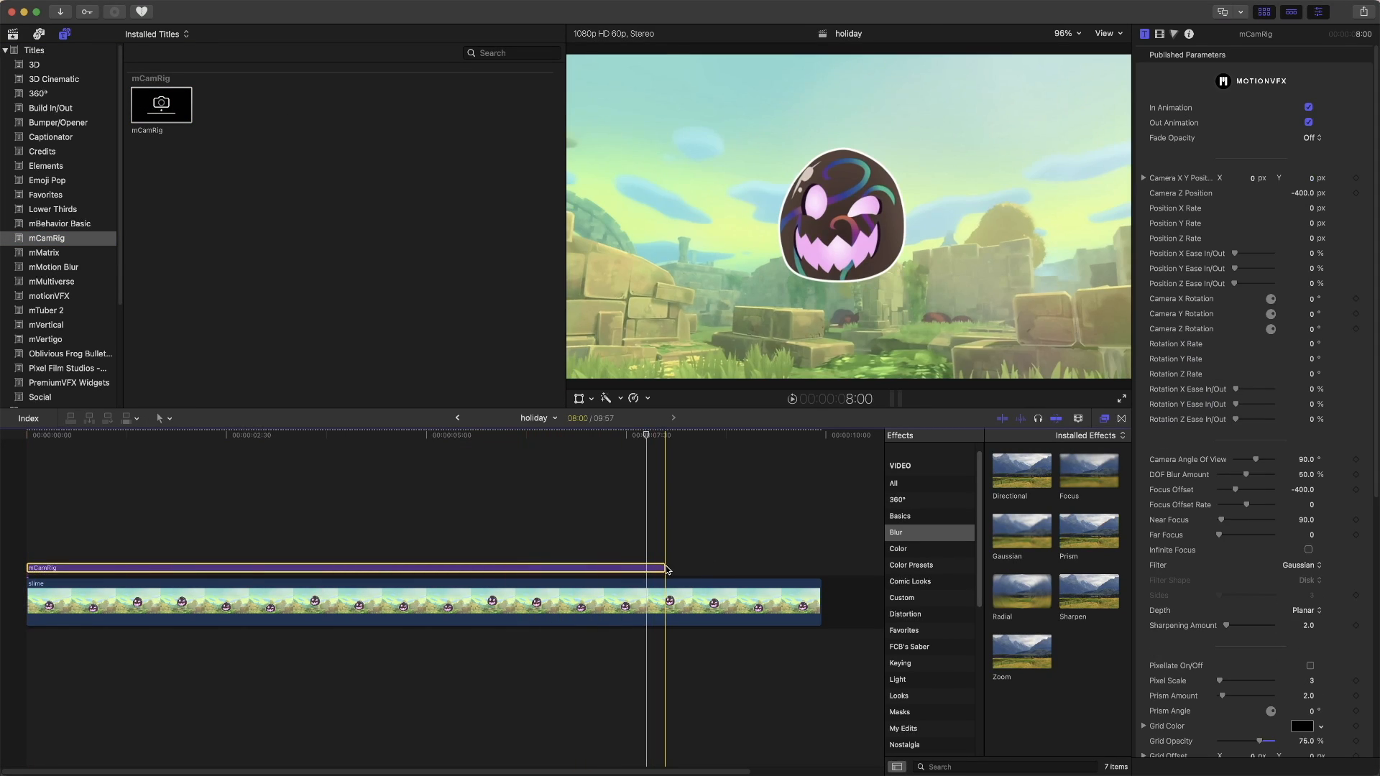
left_click_drag(666, 569, 407, 573)
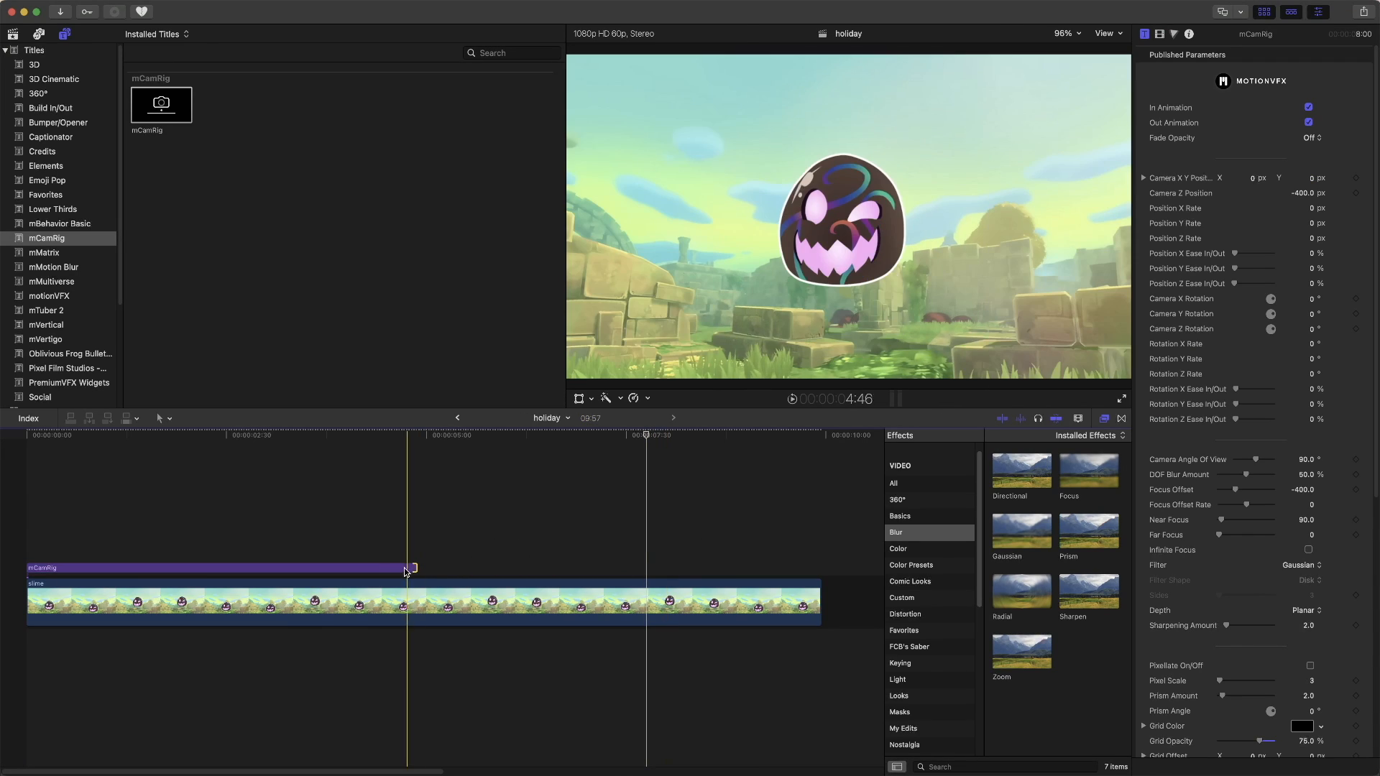
At about 2:54, shift the mCamRig camera position to about X -0.05, Y -0.07 to reframe the slime.
left_click(259, 452)
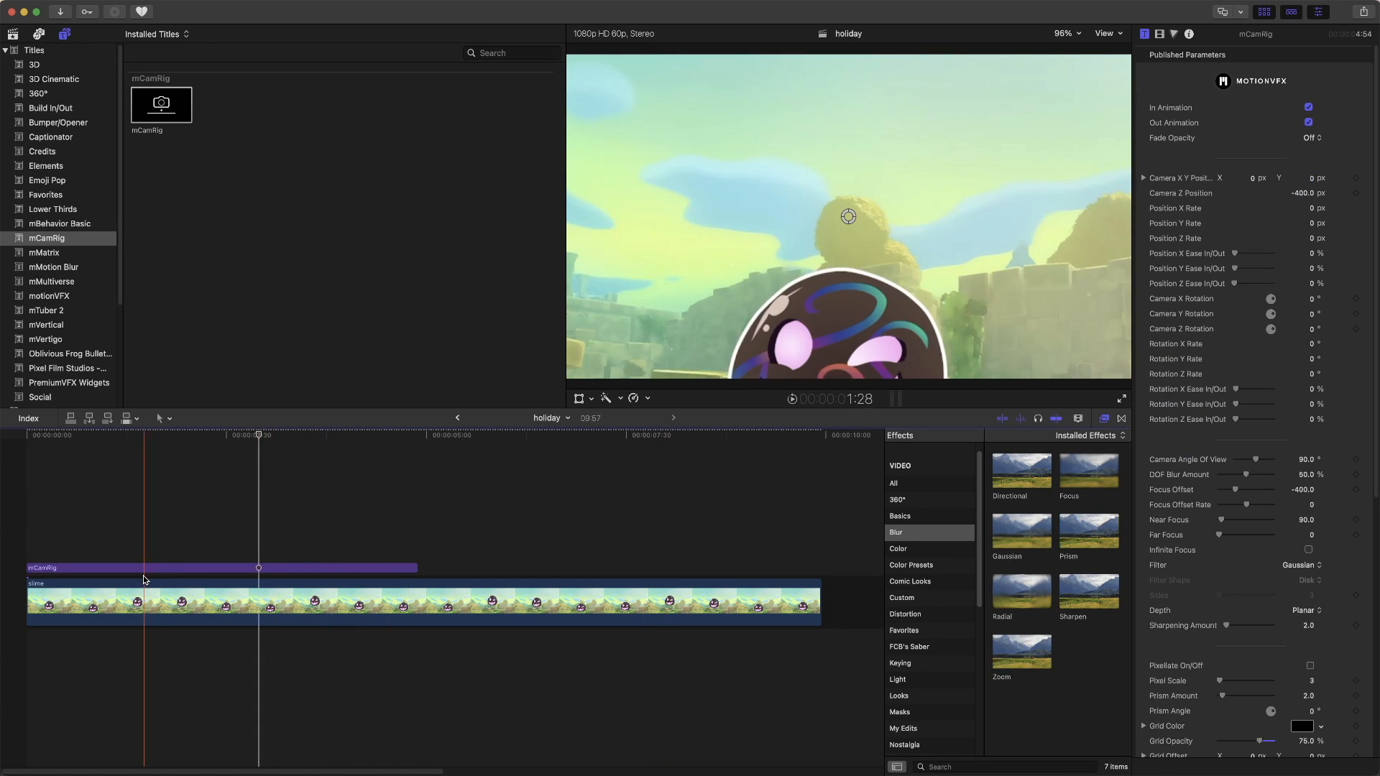
left_click(136, 569)
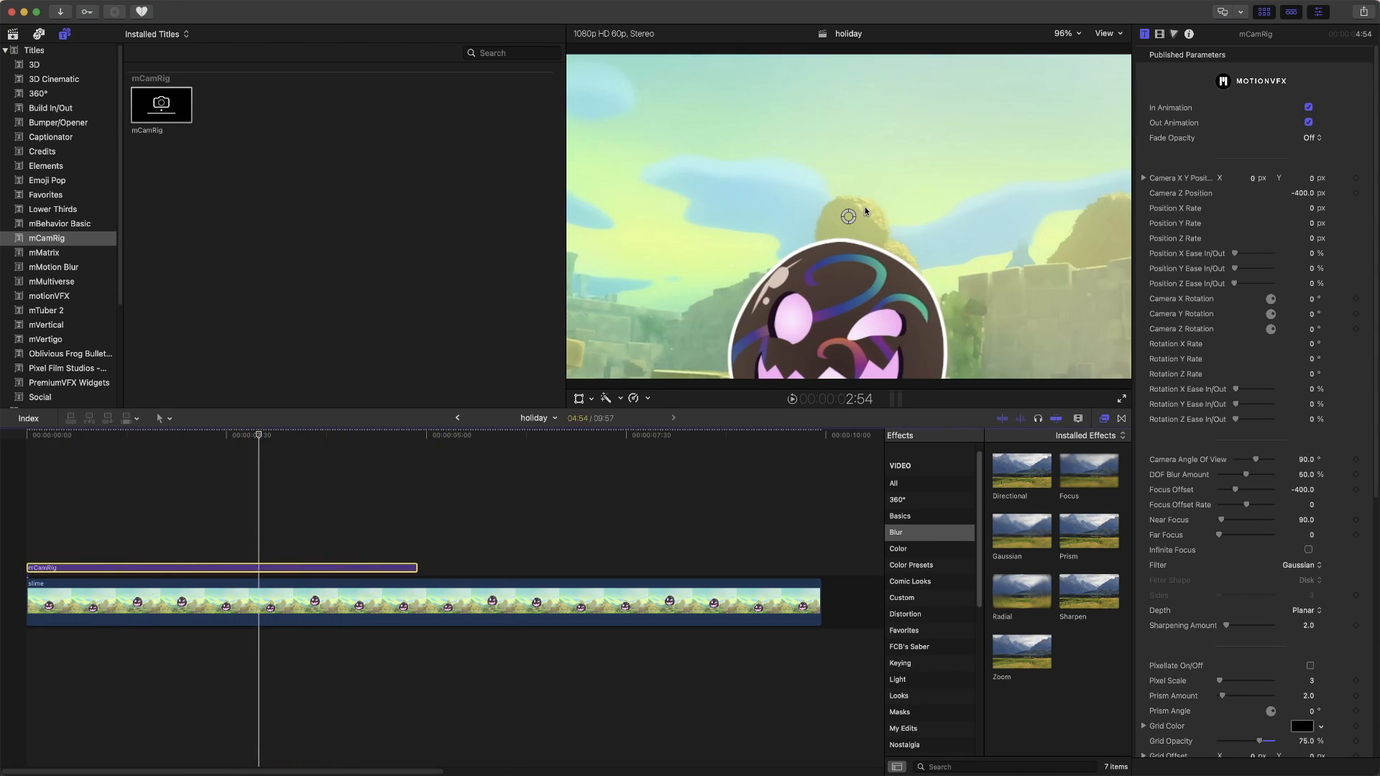
mouse_move(849, 219)
left_mouse_down()
mouse_move(844, 209)
mouse_move(816, 231)
mouse_move(807, 206)
mouse_move(875, 231)
mouse_move(814, 252)
mouse_move(847, 225)
mouse_move(834, 240)
left_mouse_up()
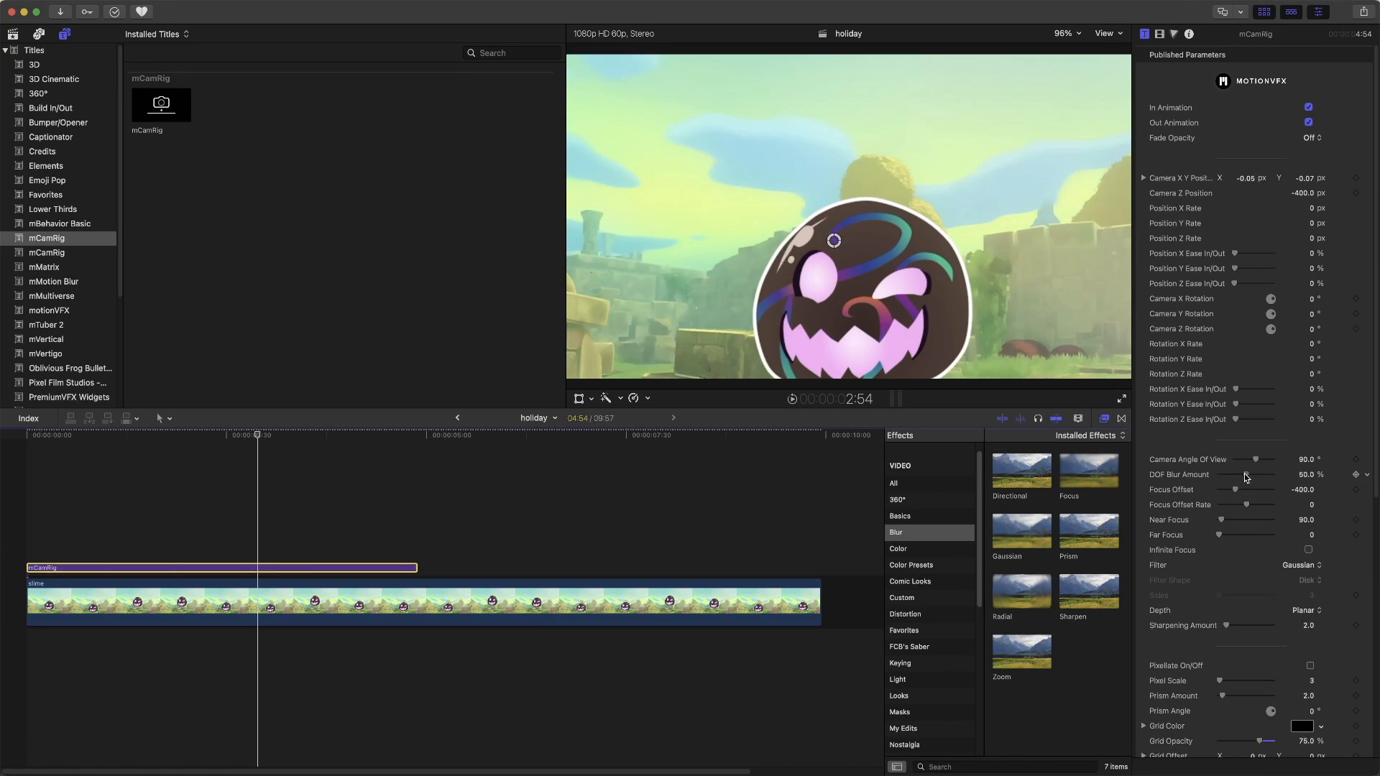
Set the mCamRig title's DOF Blur Amount to 0% and its Camera Z Position to 0 px.
left_click_drag(1245, 474, 1107, 480)
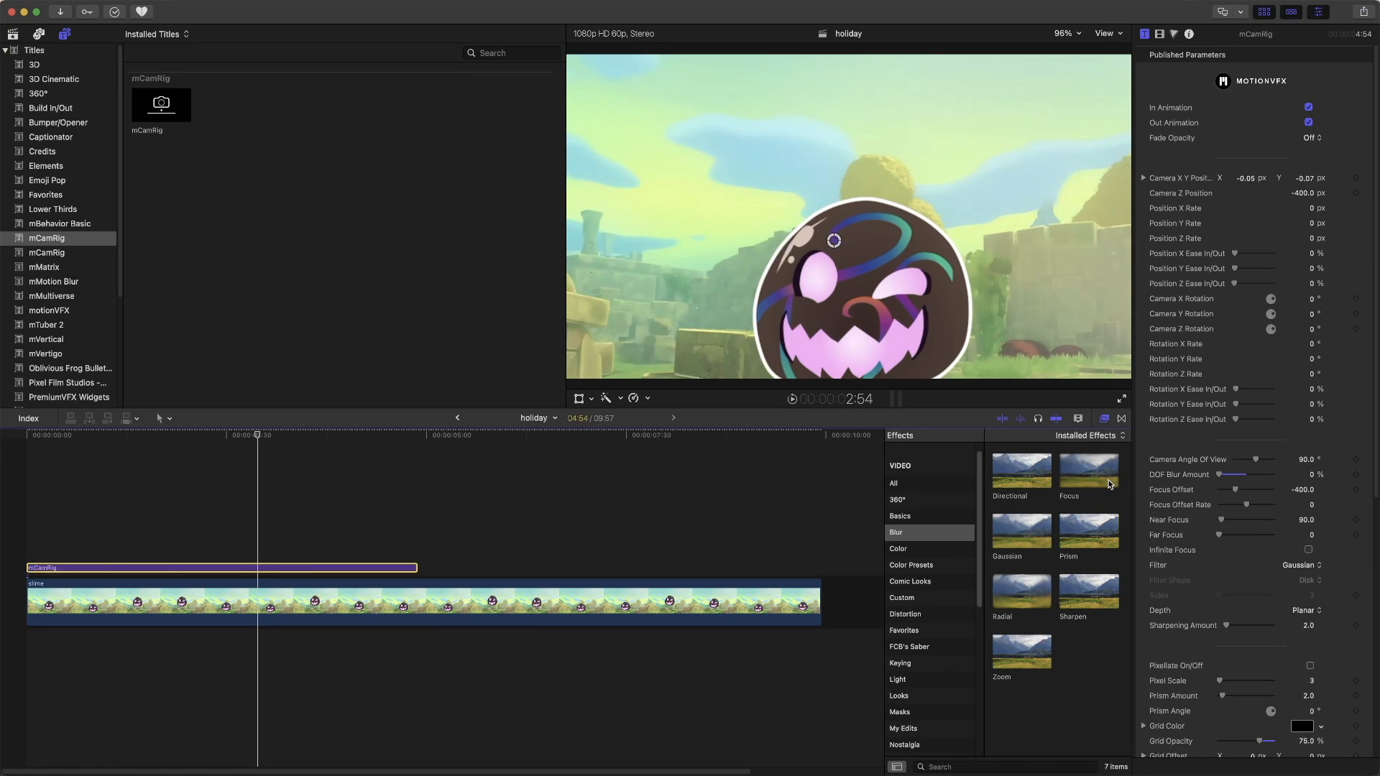
left_click(1304, 194)
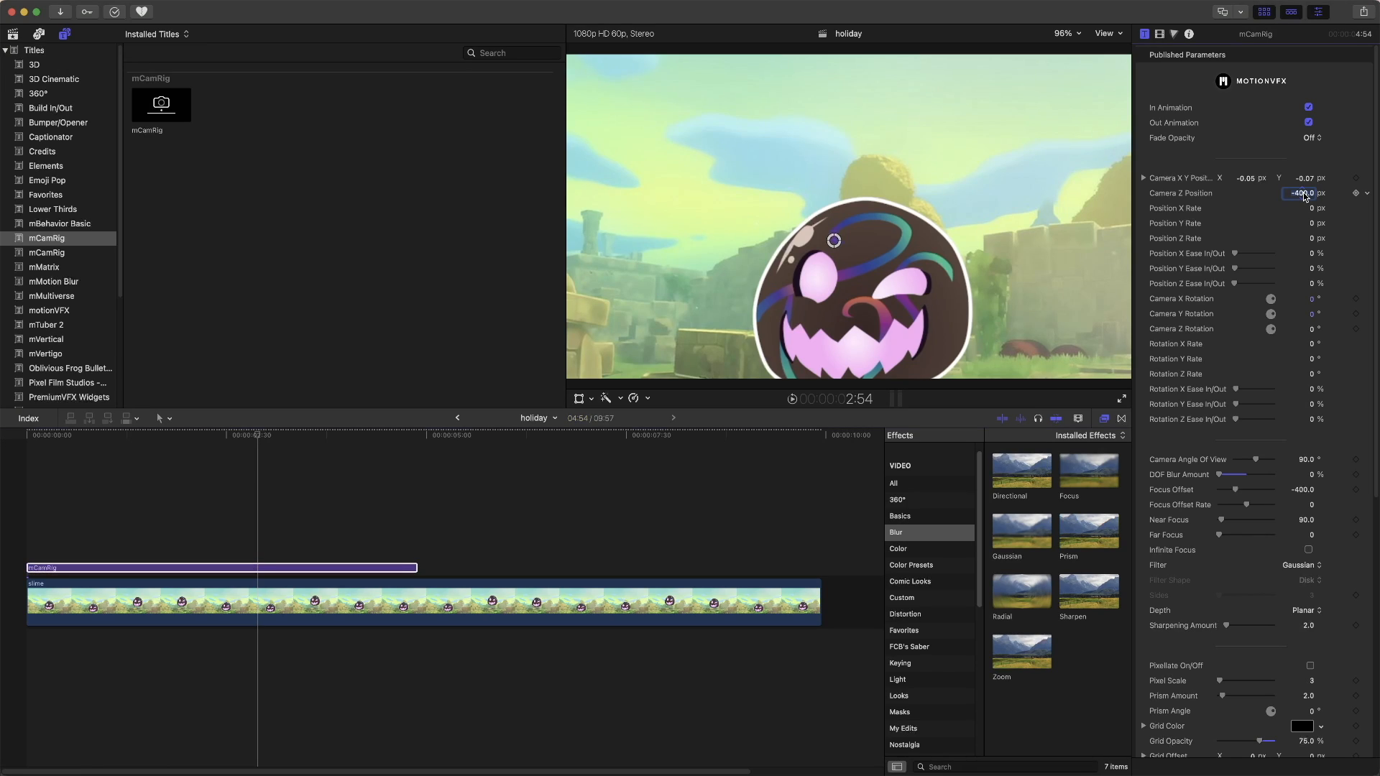
double_click(1304, 193)
type("0")
key("Return")
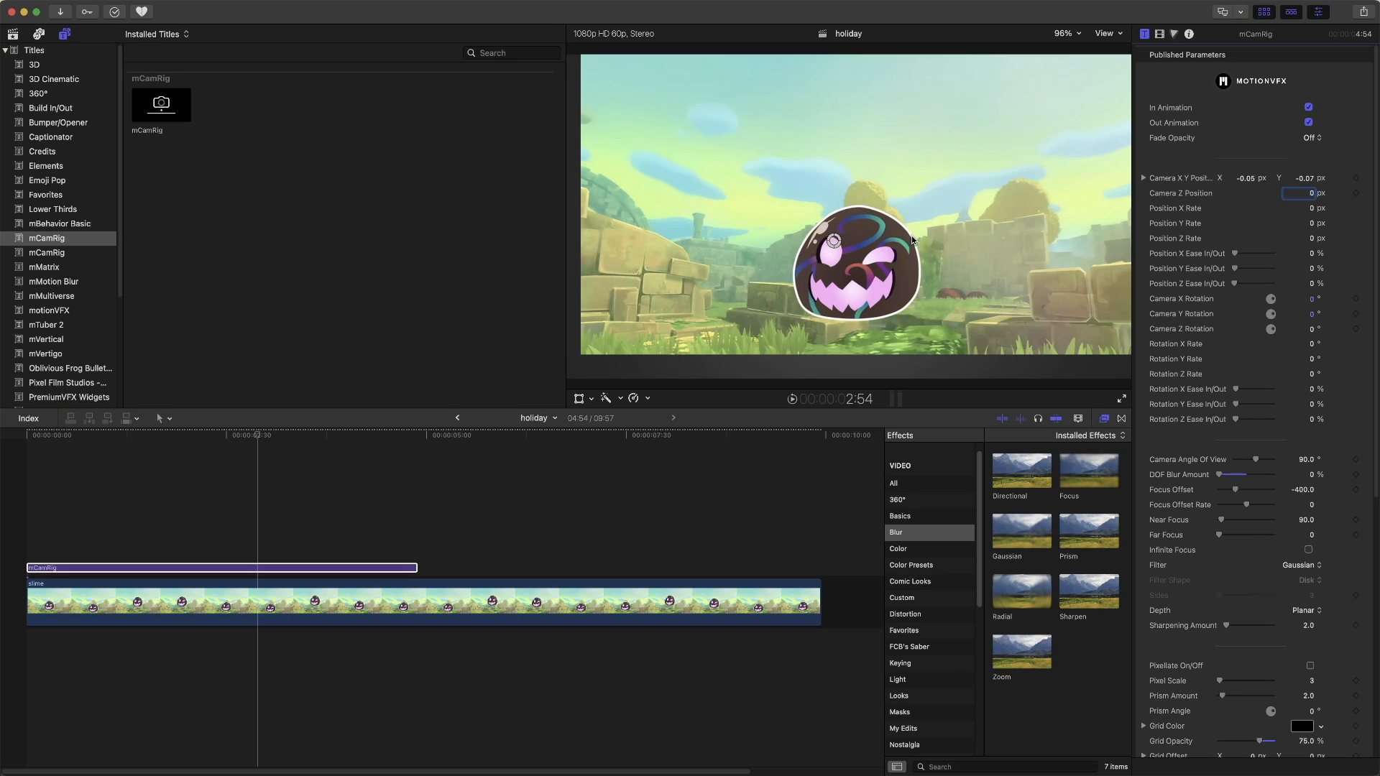
Reduce the mCamRig title's Background Opacity to 0%.
scroll(1168, 480, "down", 10)
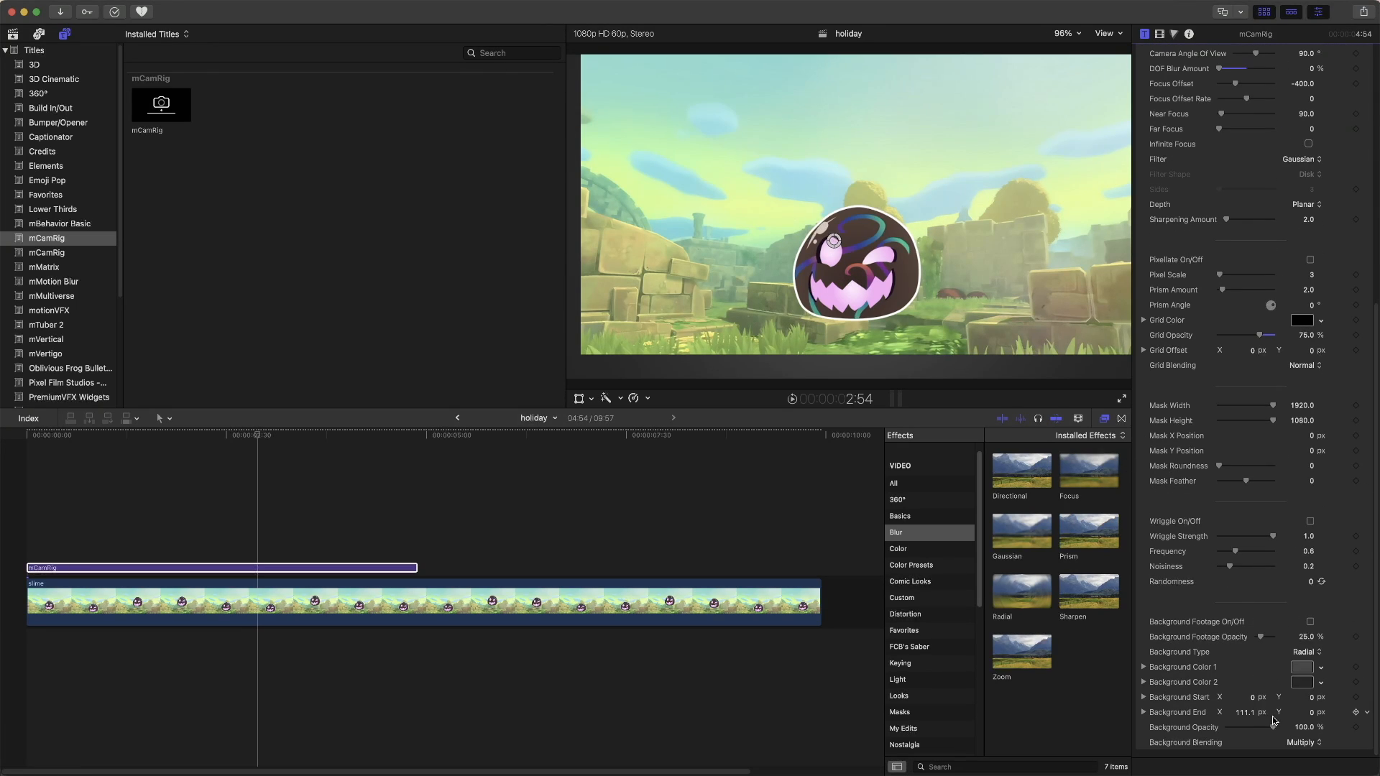
left_click_drag(1274, 731, 1190, 732)
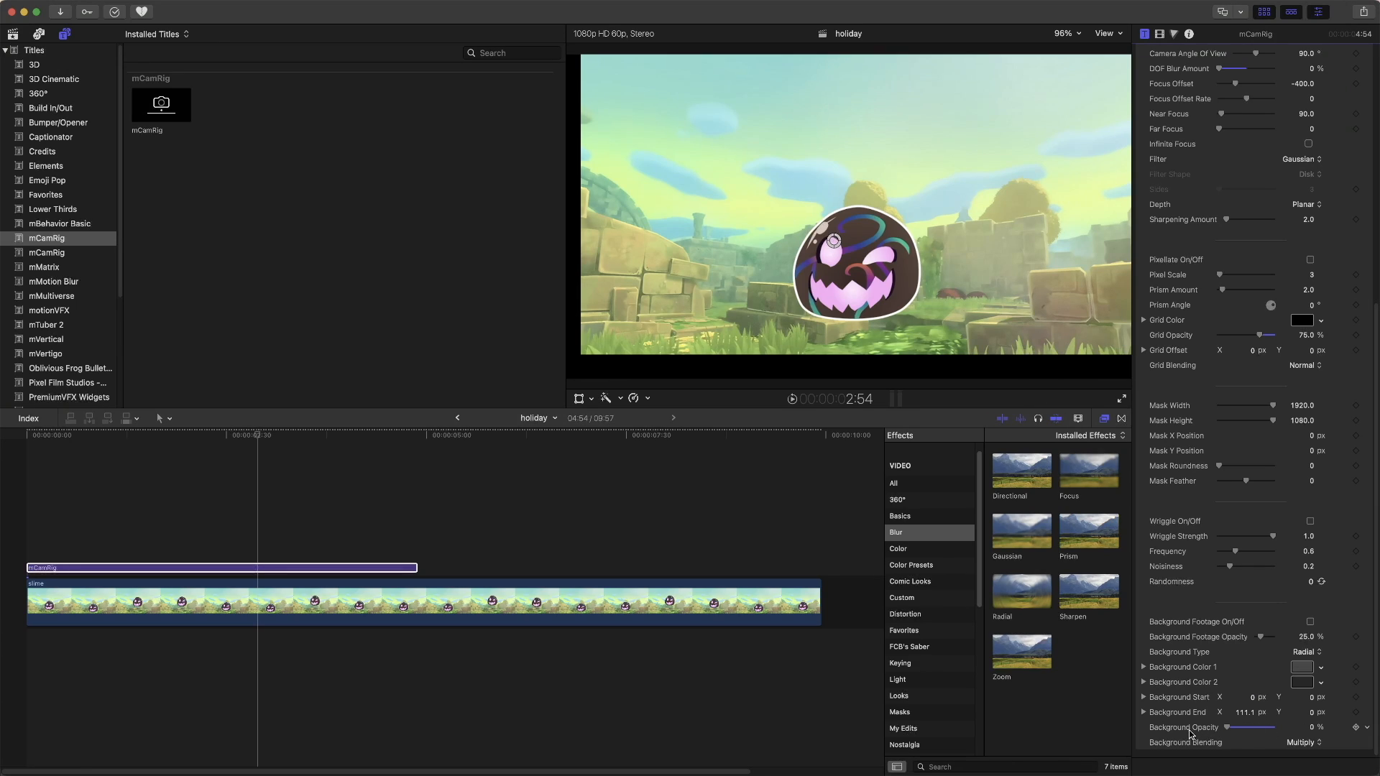
scroll(1184, 701, "up", 10)
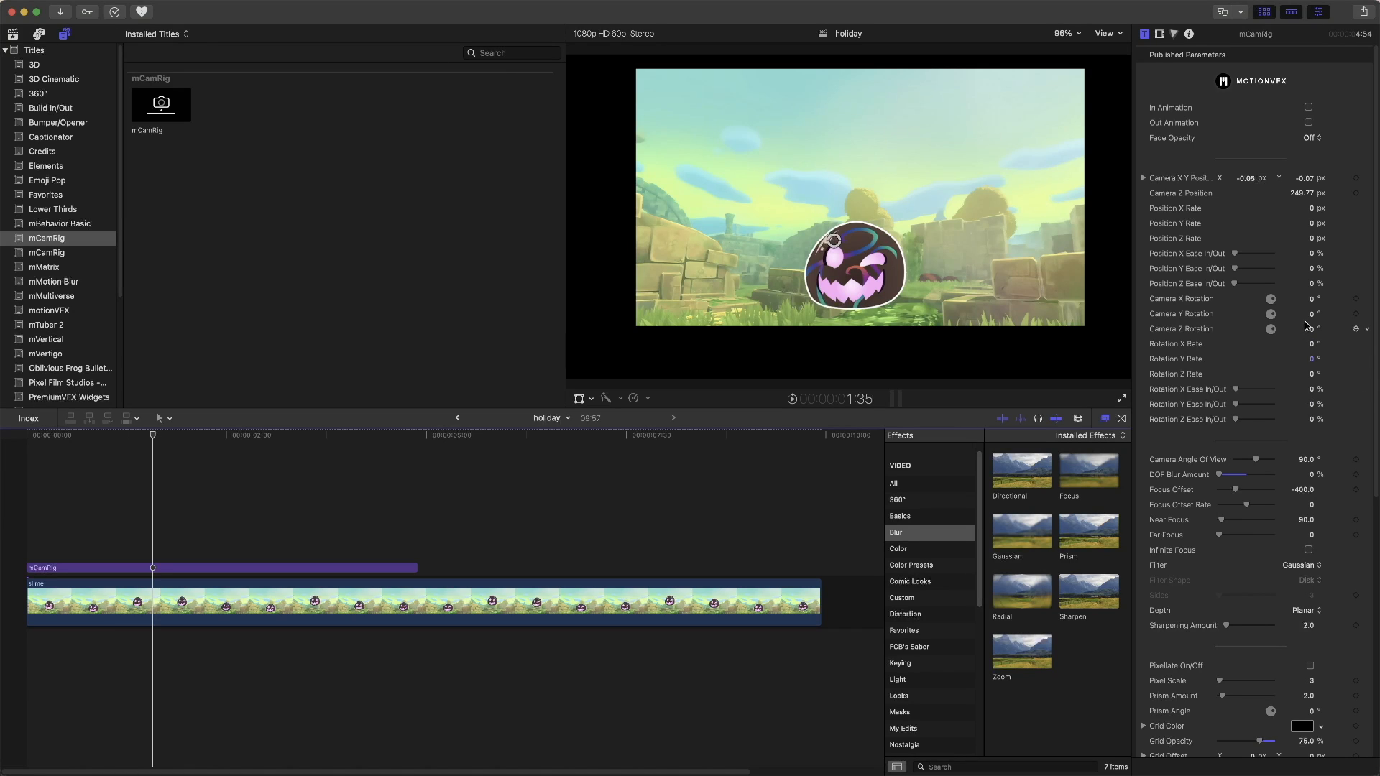
Rotate the mCamRig camera about -35° around the Y axis and try adjusting the title's overall transform scale.
left_click_drag(1309, 315, 1309, 314)
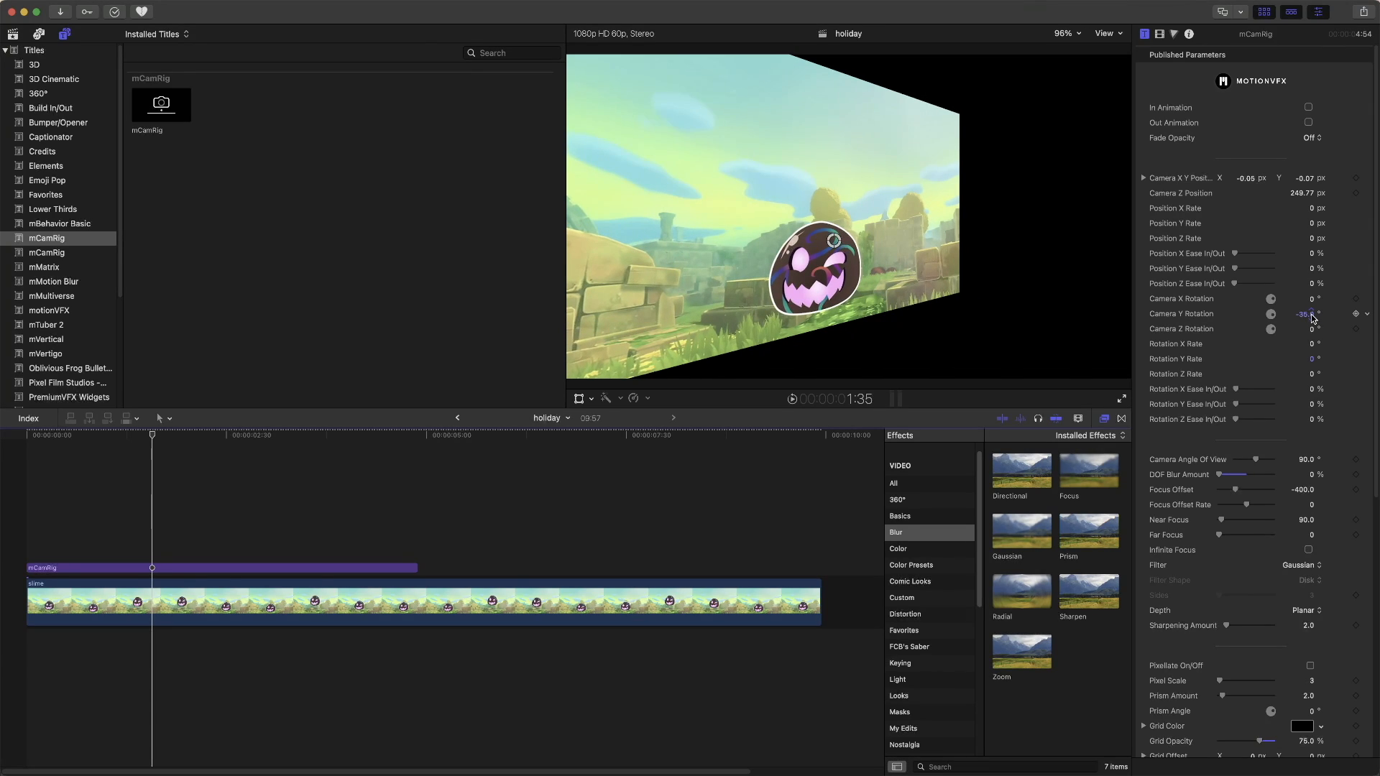
left_click(1159, 34)
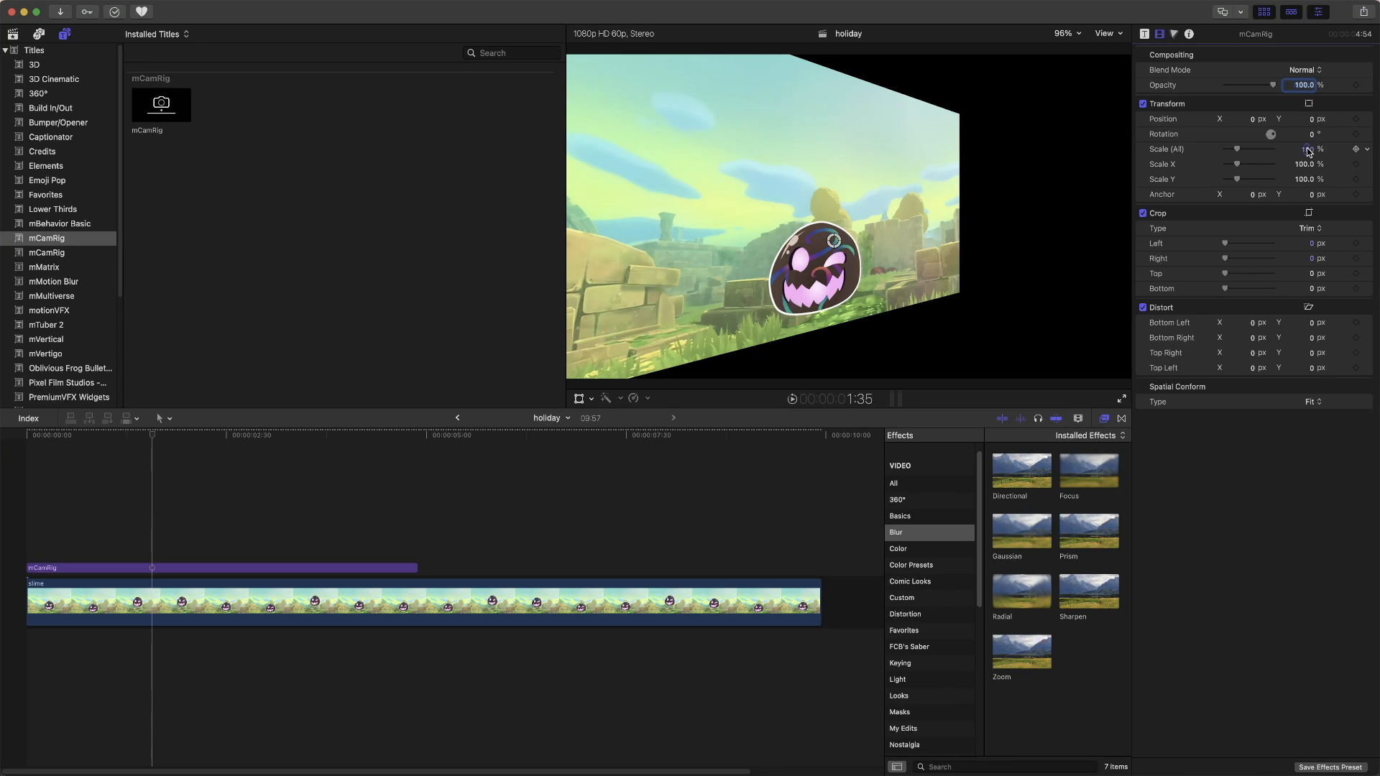
mouse_move(1308, 153)
left_mouse_down()
mouse_move(1295, 160)
mouse_move(1308, 152)
left_mouse_up()
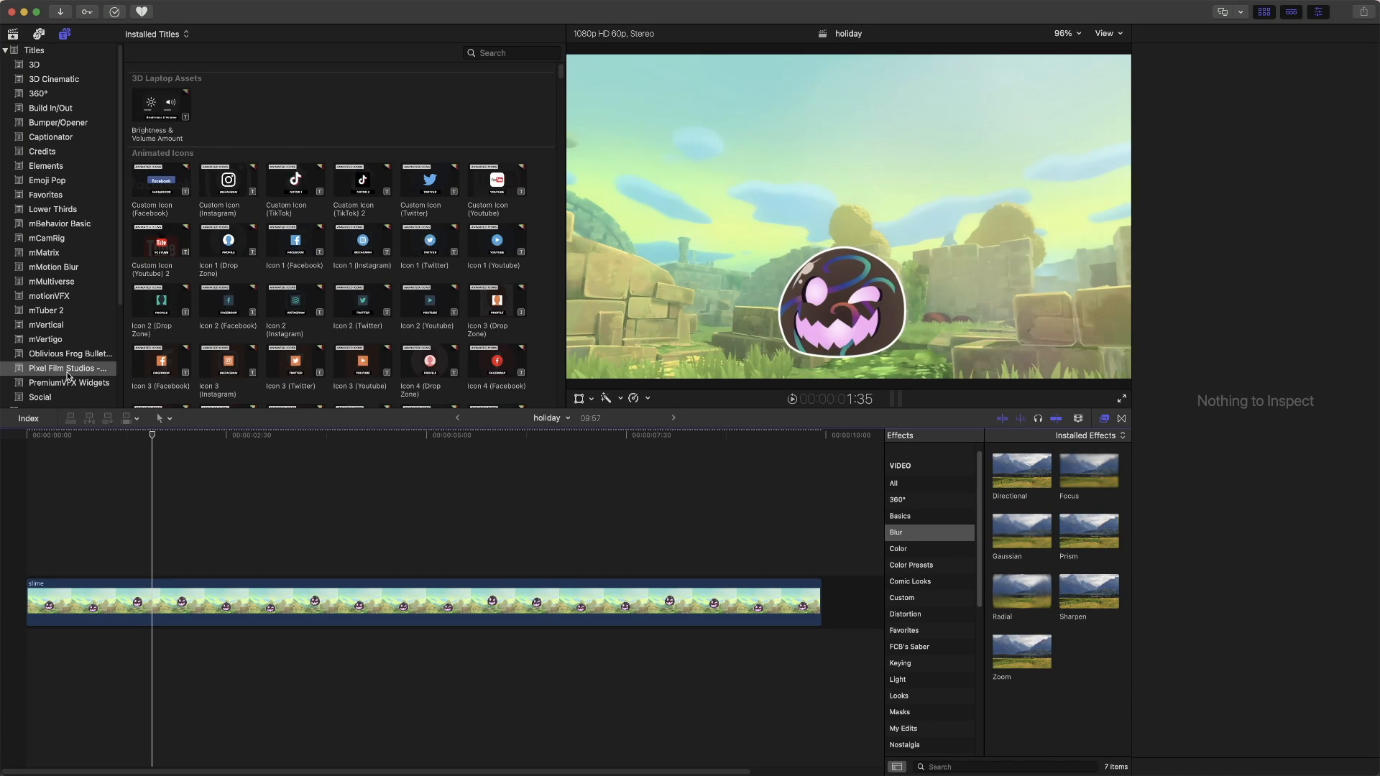
key("super+2")
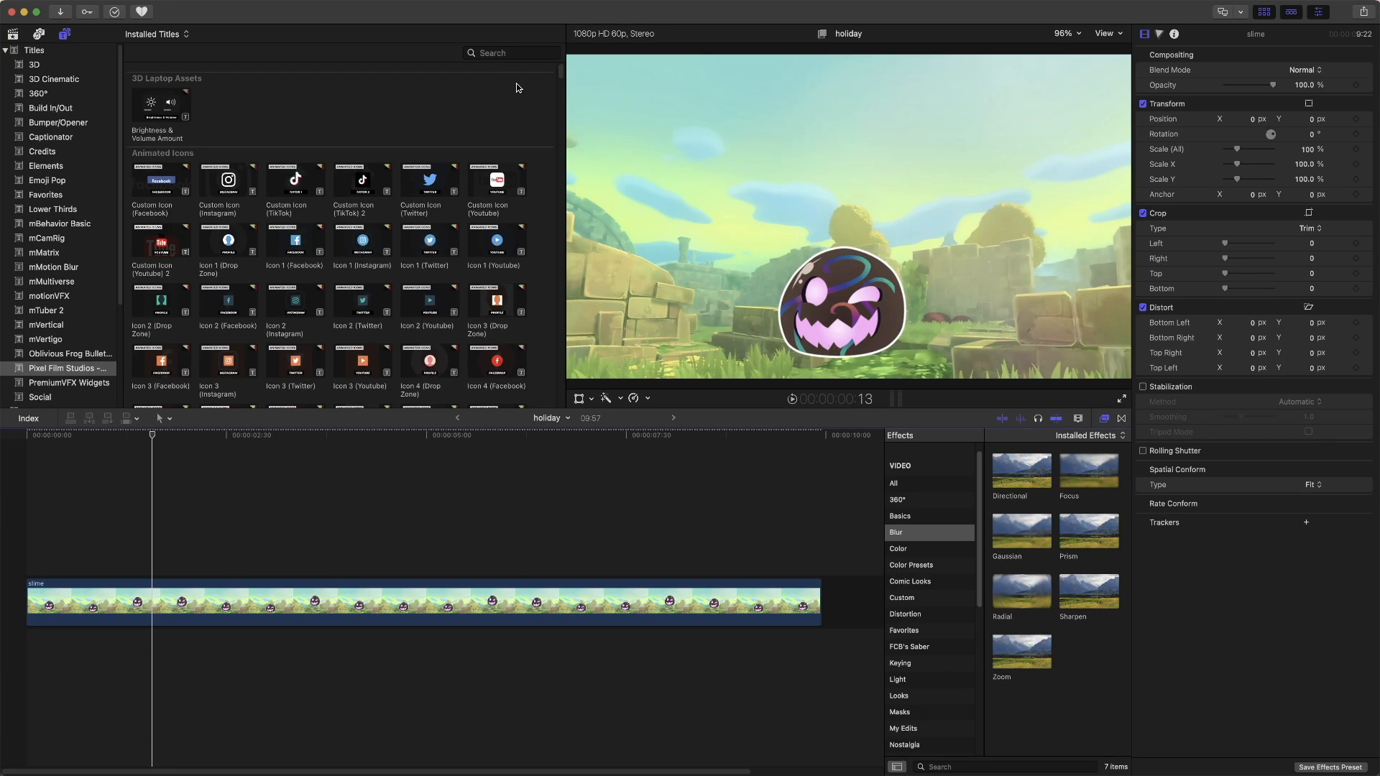
scroll(540, 92, "down", 3)
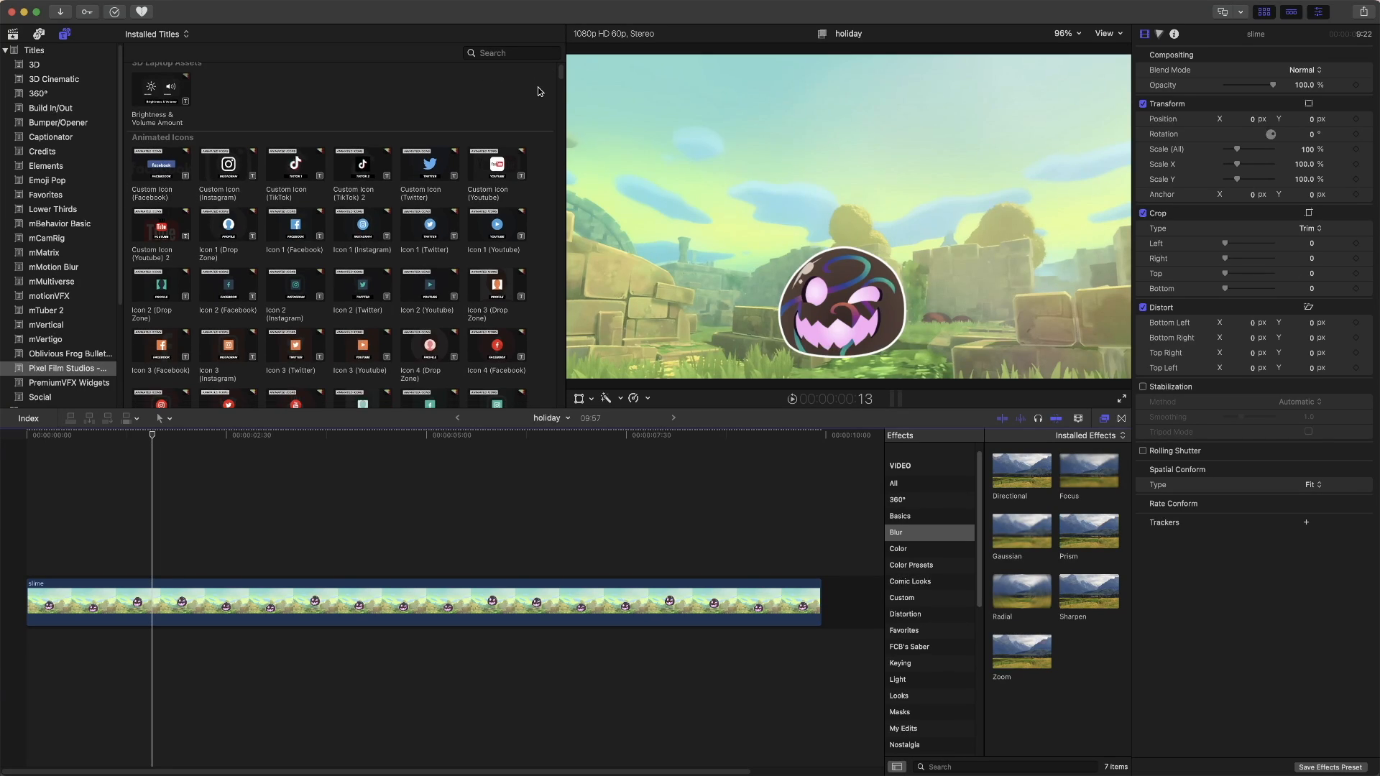
scroll(541, 92, "down", 4)
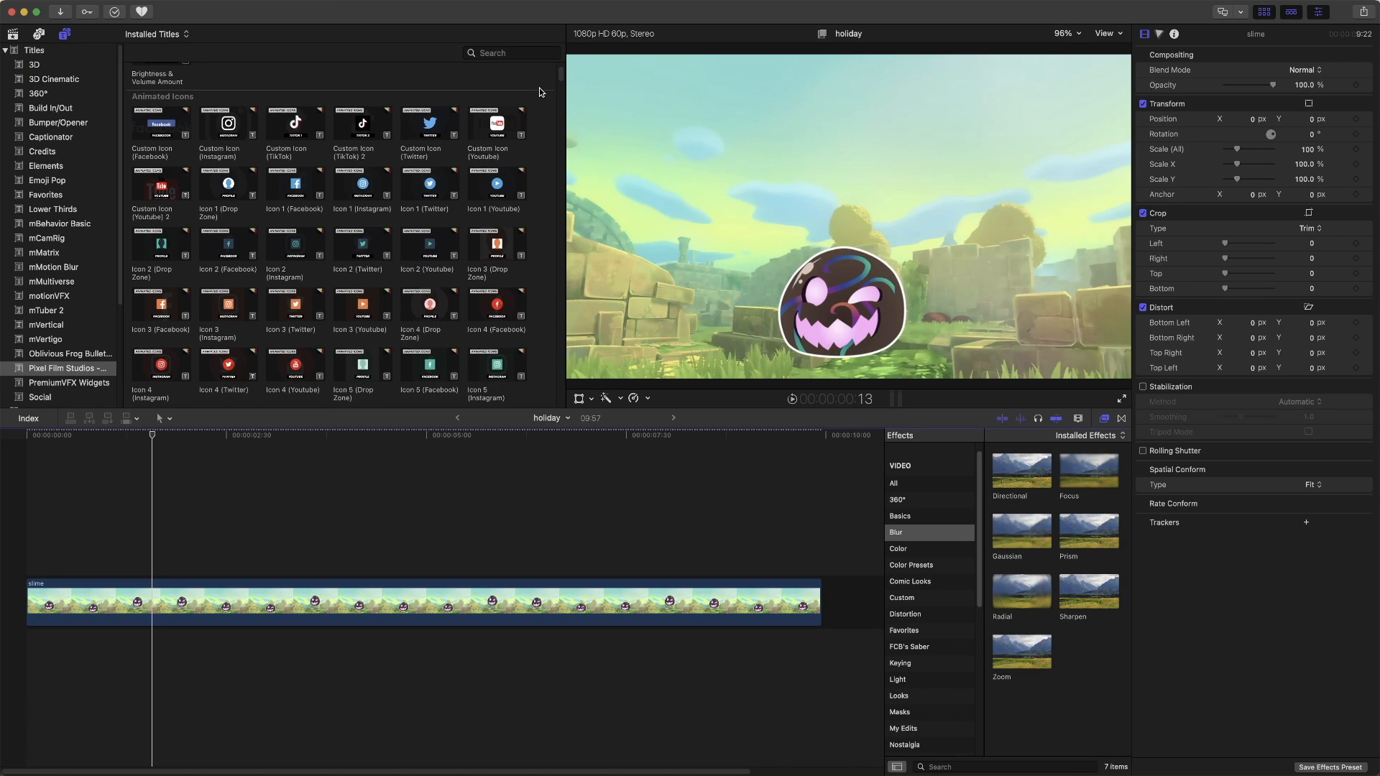
scroll(541, 92, "up", 5)
scroll(541, 92, "up", 2)
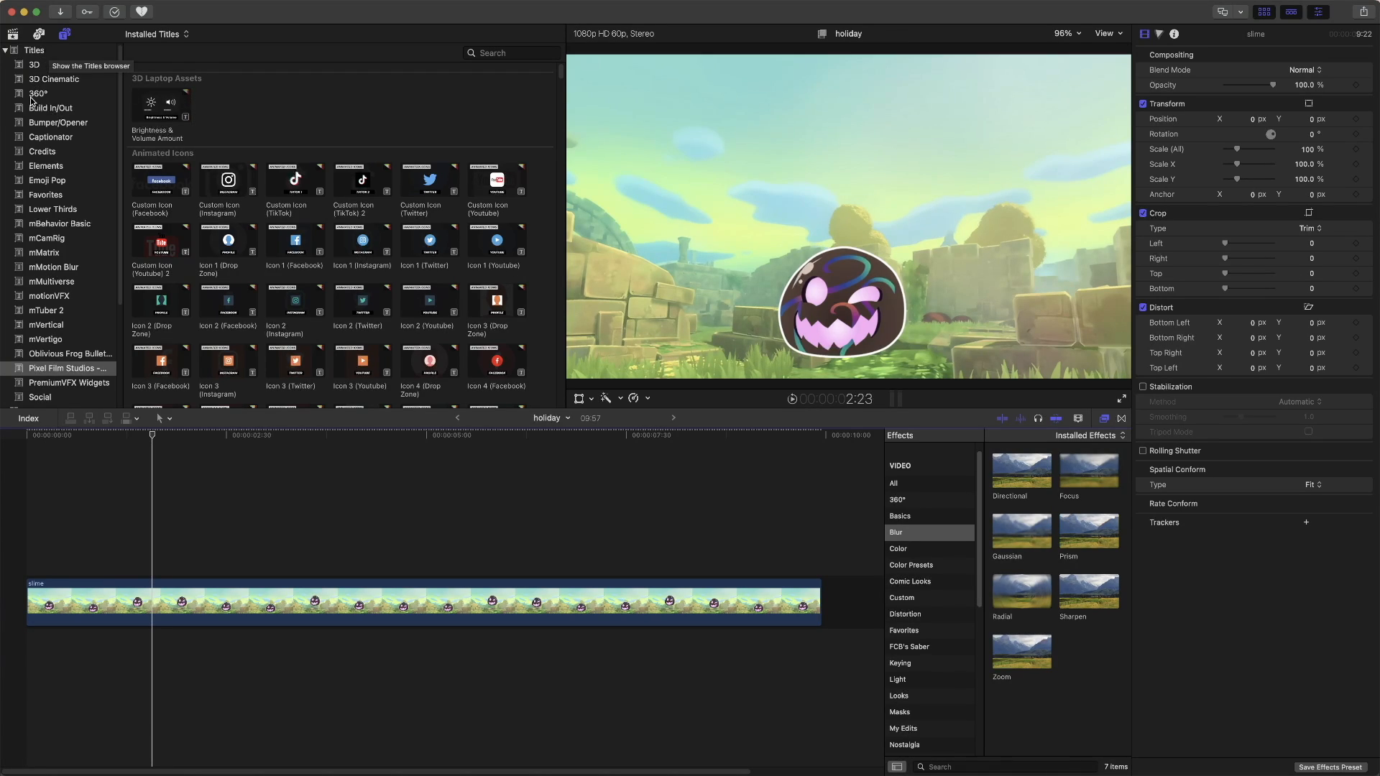
Add the Fancy Subscribe title from the Favorites category above the slime clip, starting about 31 frames in.
left_click(37, 198)
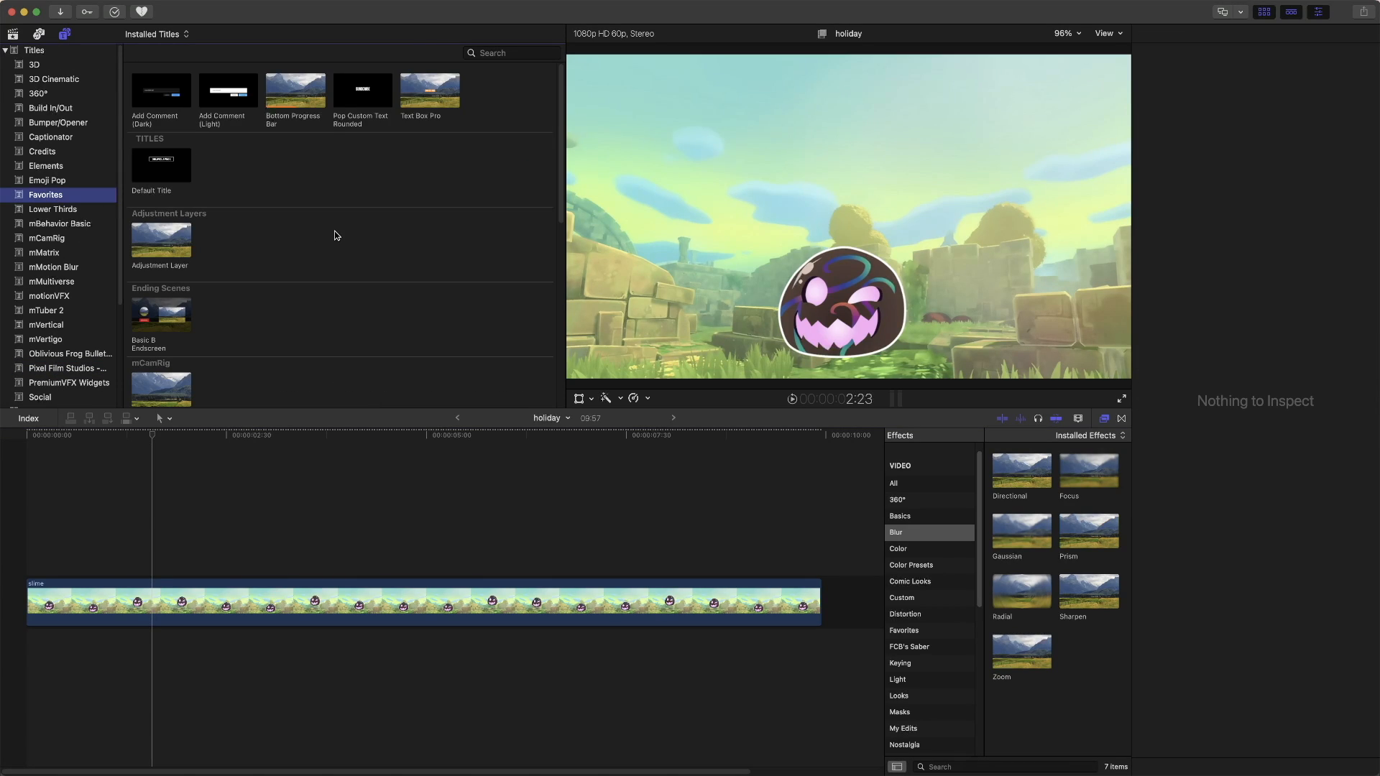
scroll(334, 231, "down", 10)
scroll(334, 234, "down", 2)
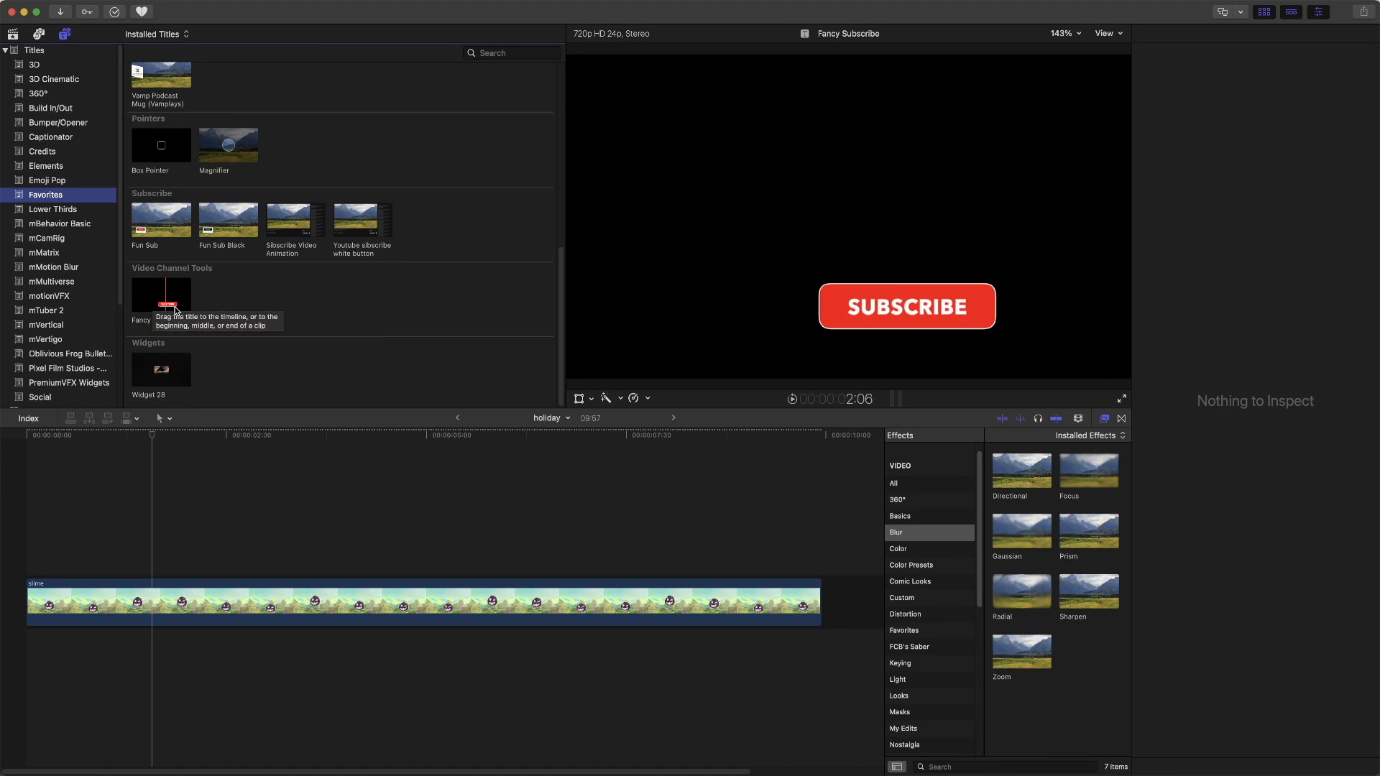
scroll(235, 318, "up", 2)
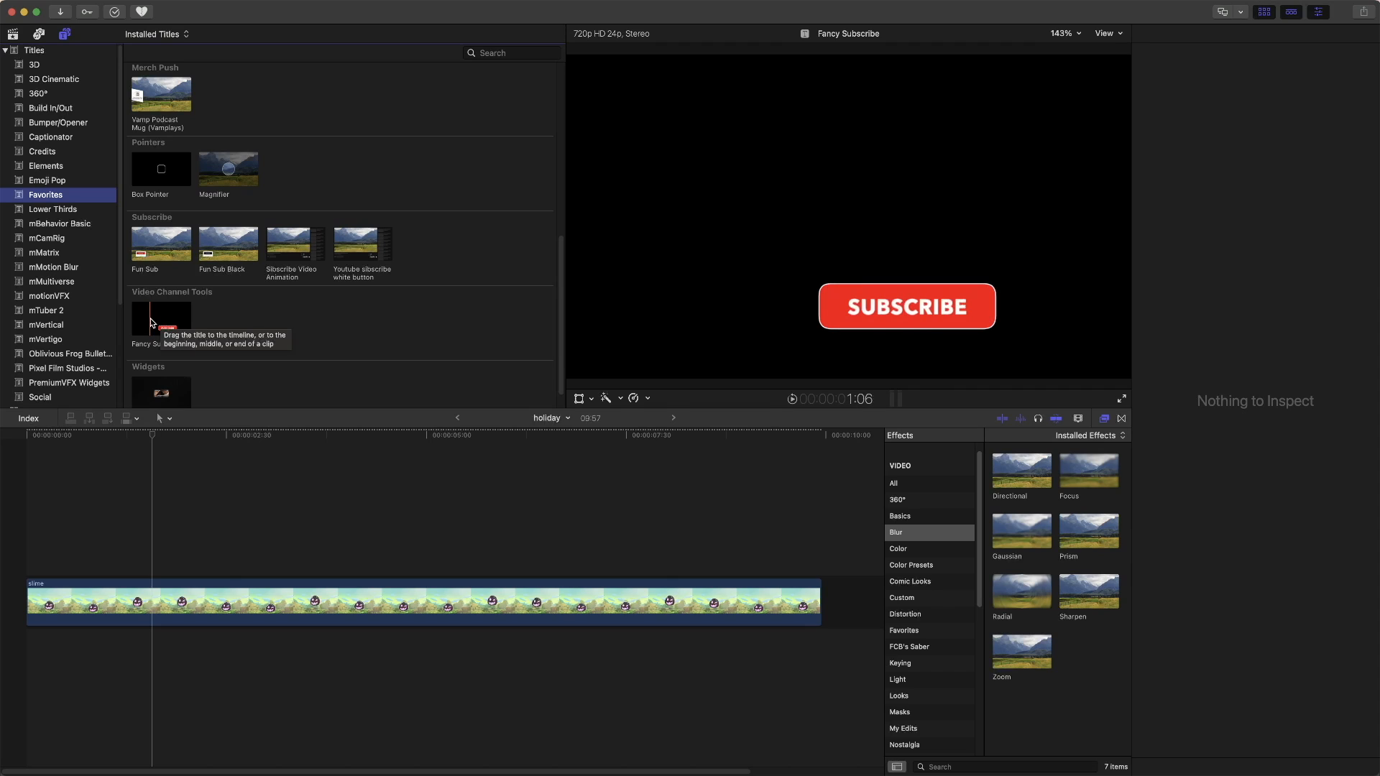
left_click_drag(150, 322, 69, 572)
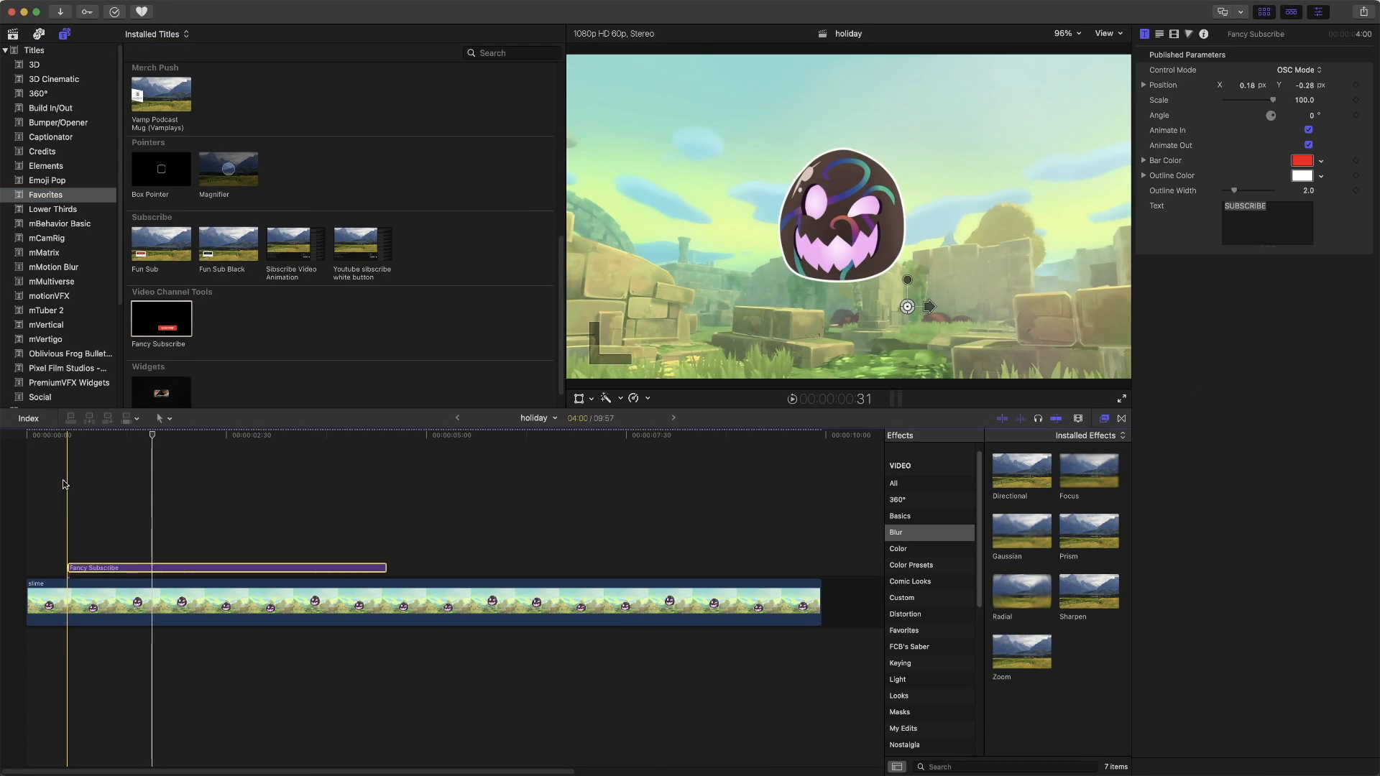
Play back the Fancy Subscribe animation from just before the title begins.
left_click(44, 431)
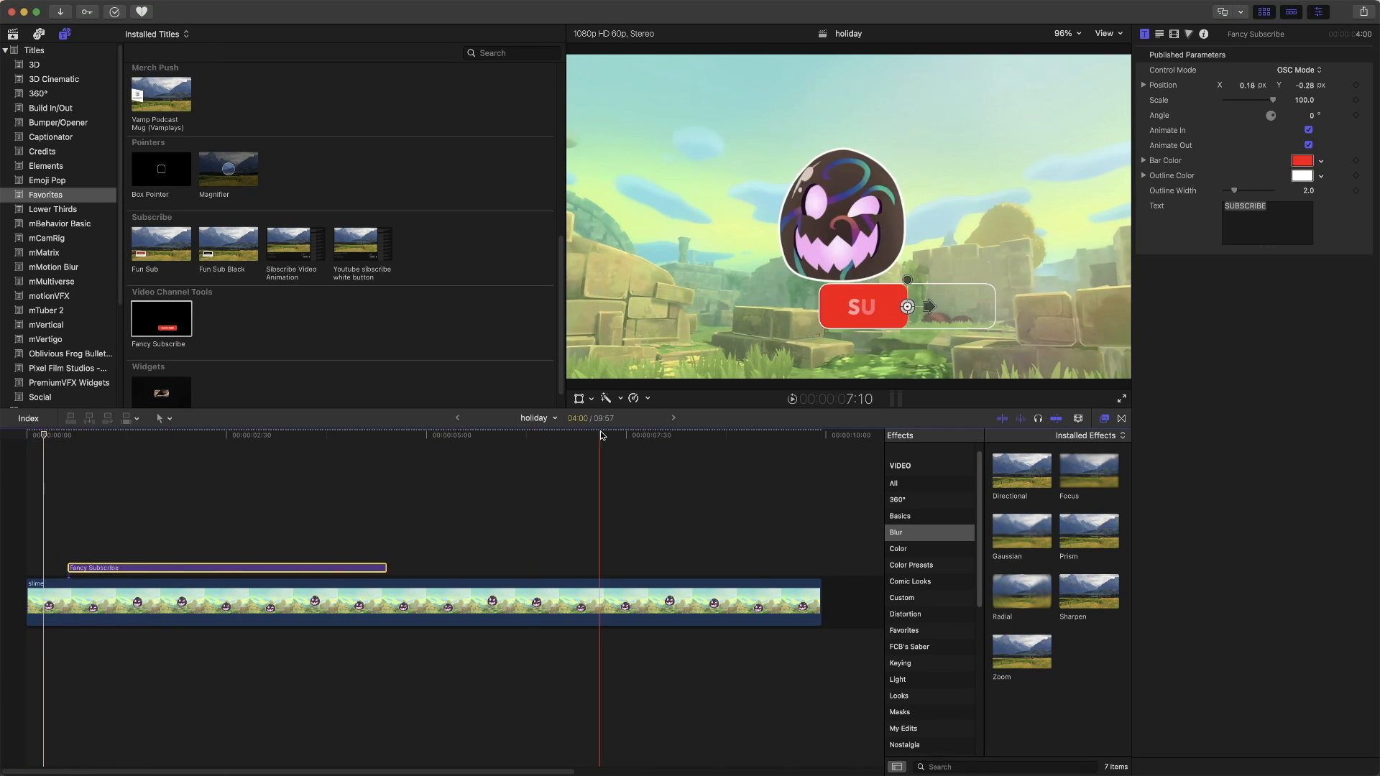
left_click(792, 399)
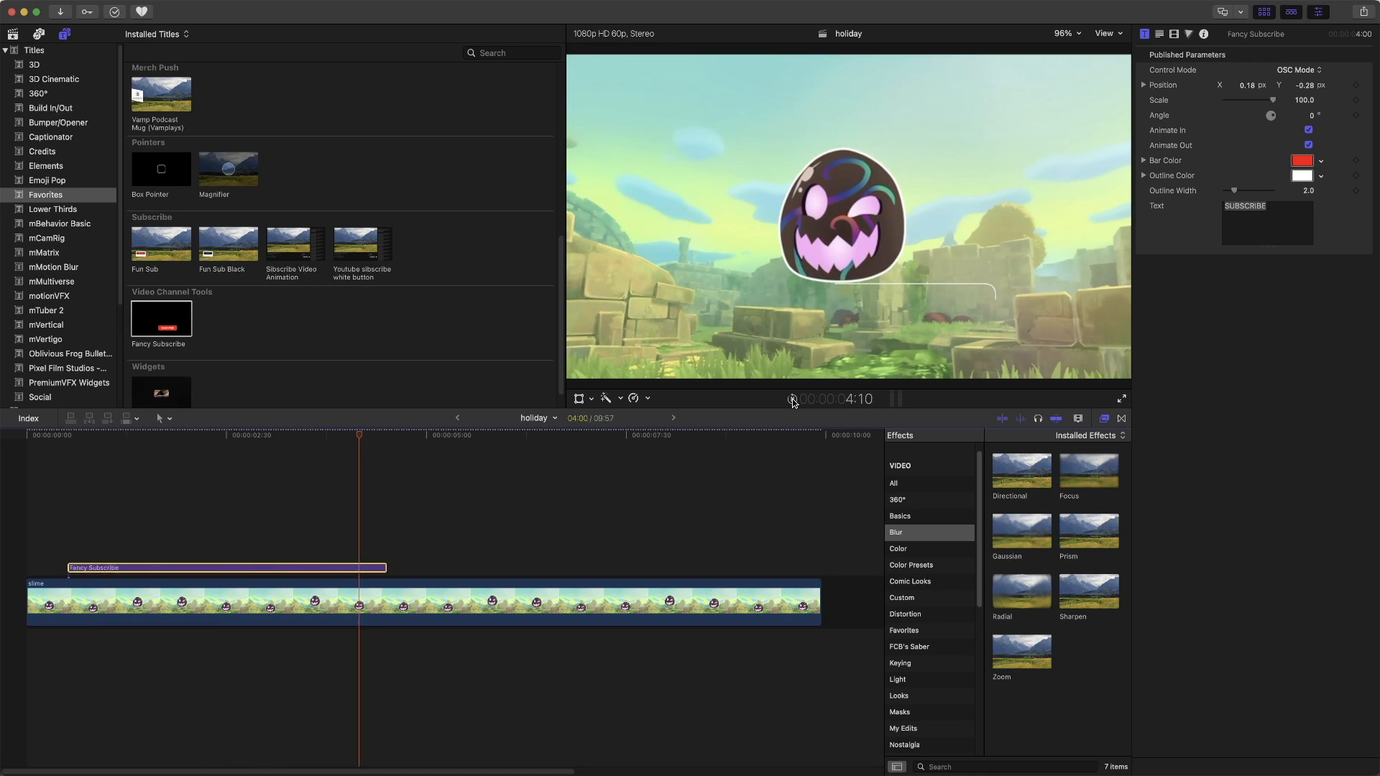
left_click(792, 399)
Reposition the SUBSCRIBE button to the lower-left of the video frame, at about X -0.54, Y -0.33.
left_click(258, 435)
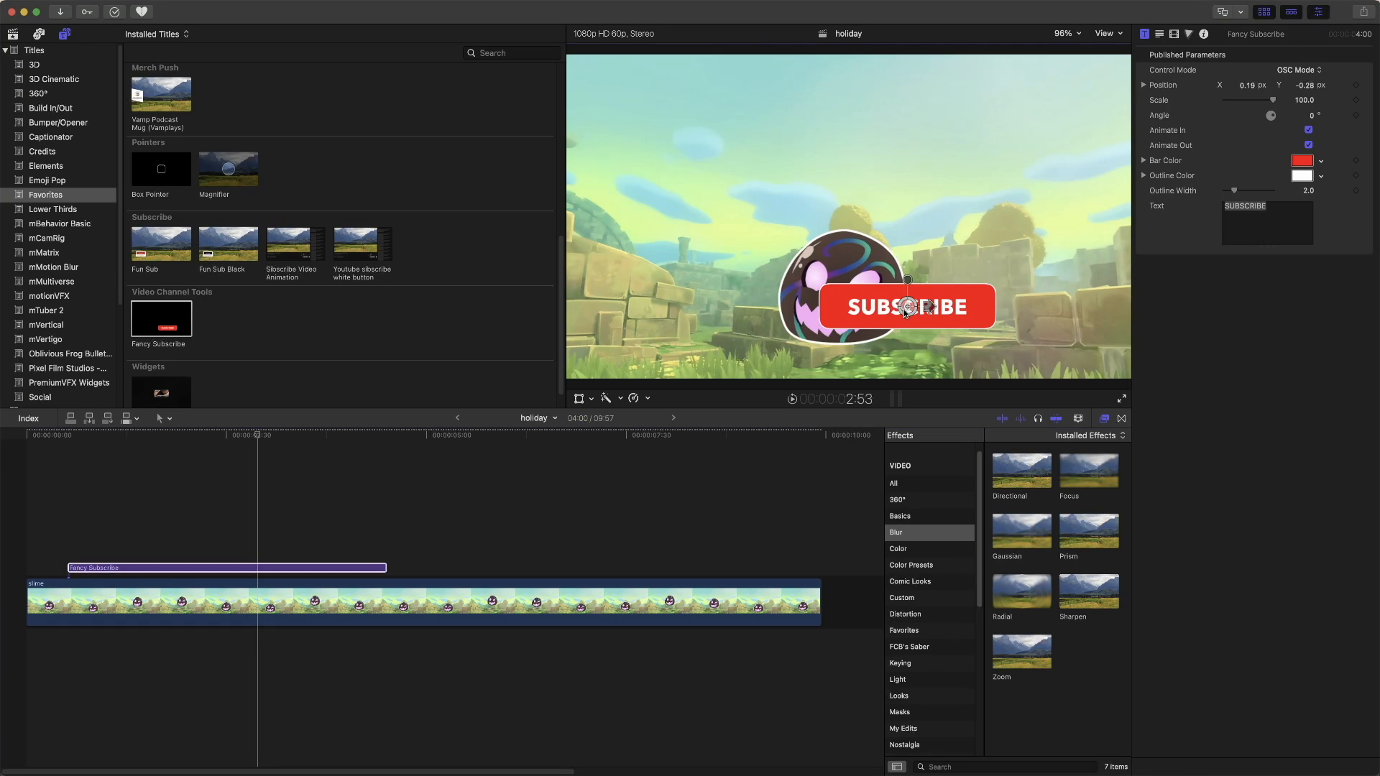
left_click_drag(905, 309, 674, 327)
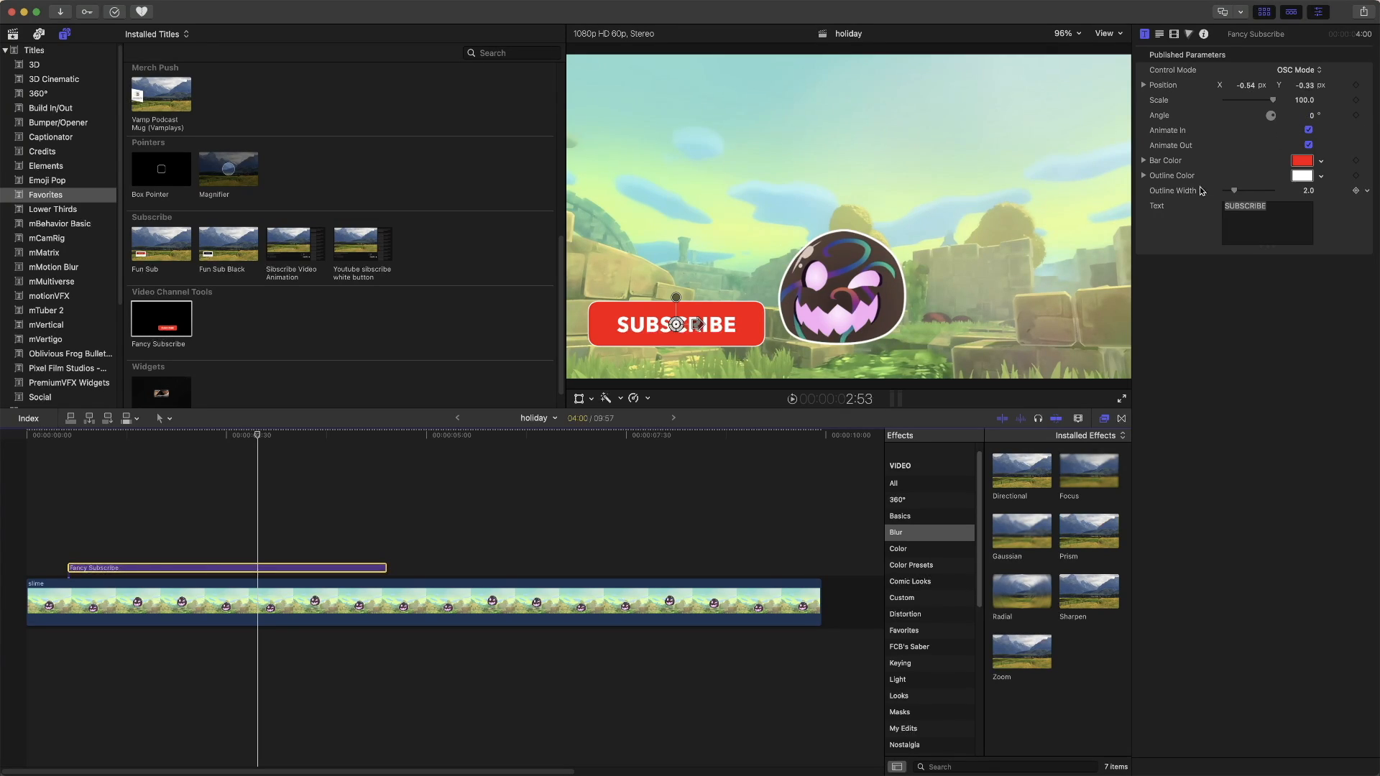
Browse the Favorites and mTuber 2 title collections and examine the Subscribe designs in mTuber 2.
scroll(395, 313, "up", 6)
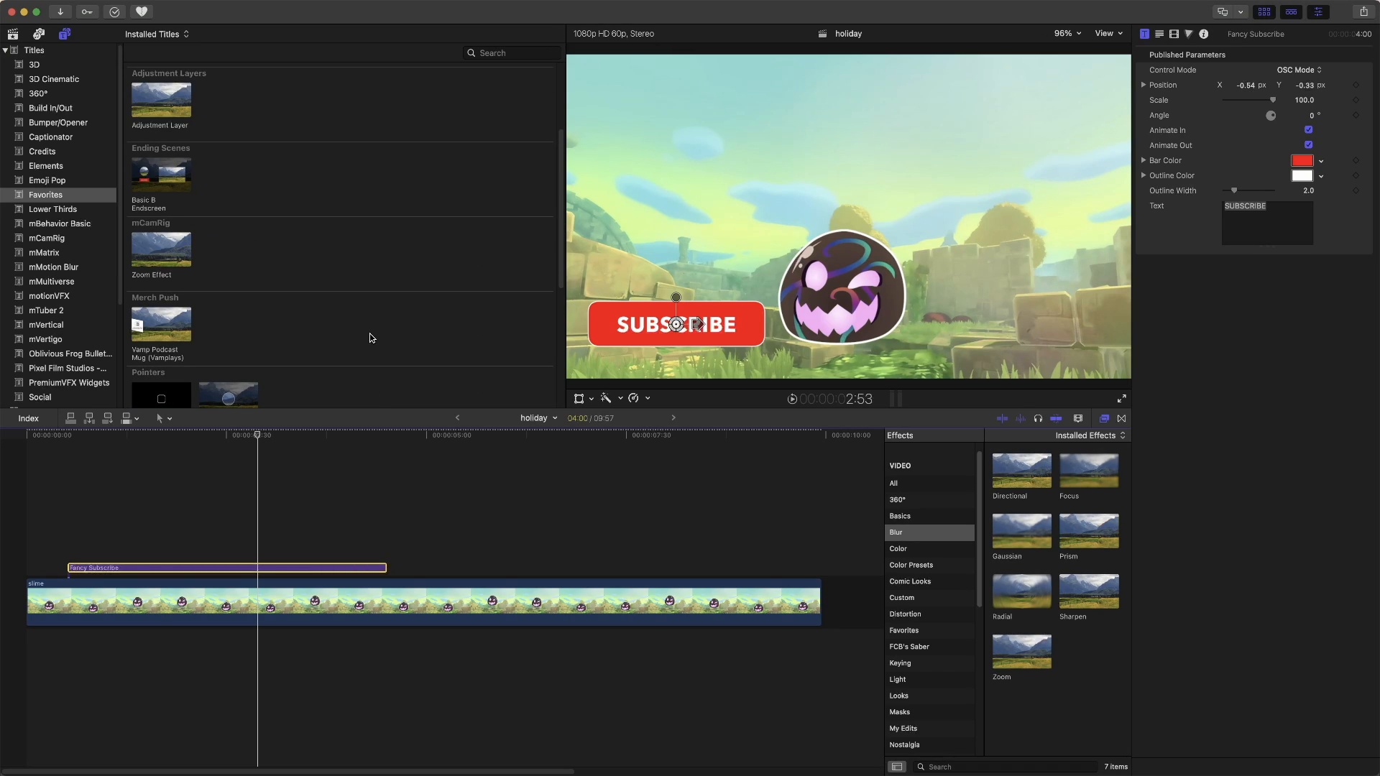
scroll(371, 334, "up", 4)
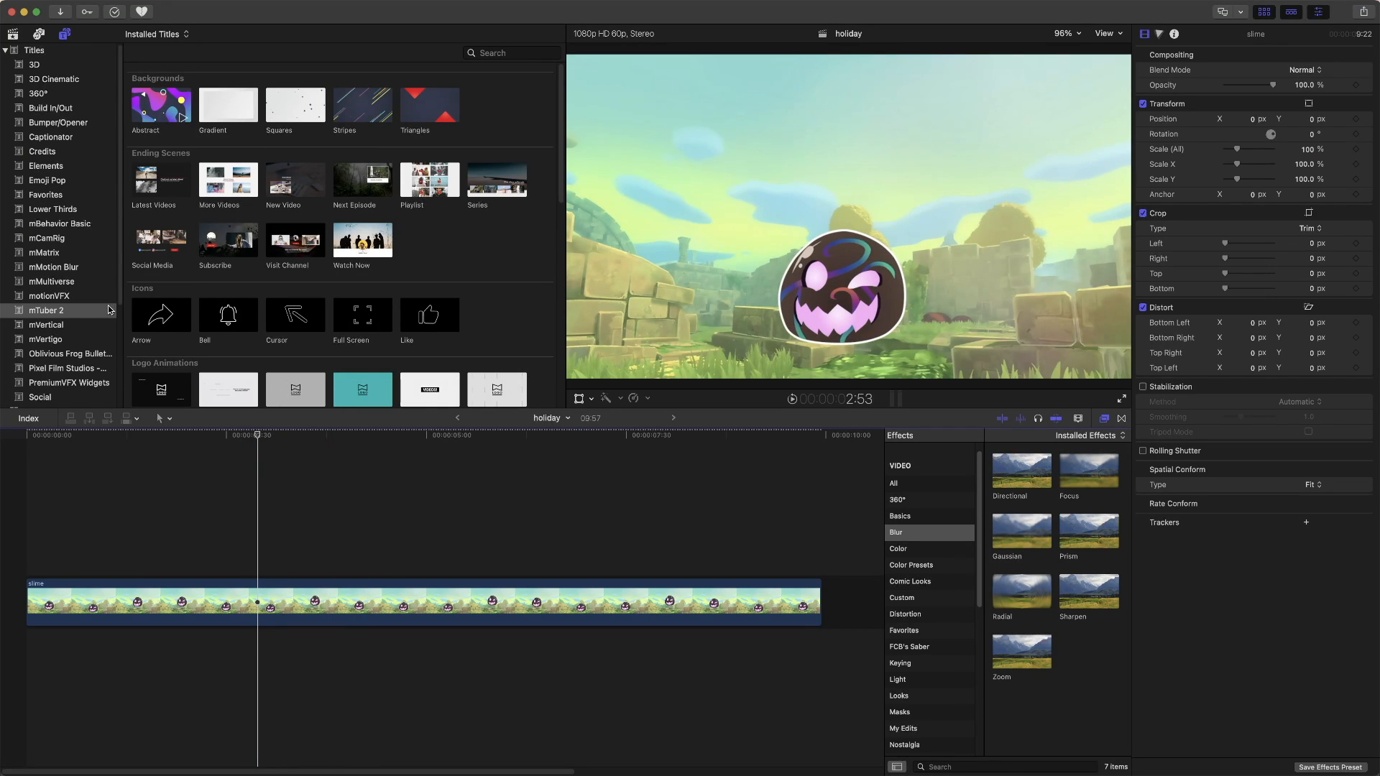
left_click(68, 311)
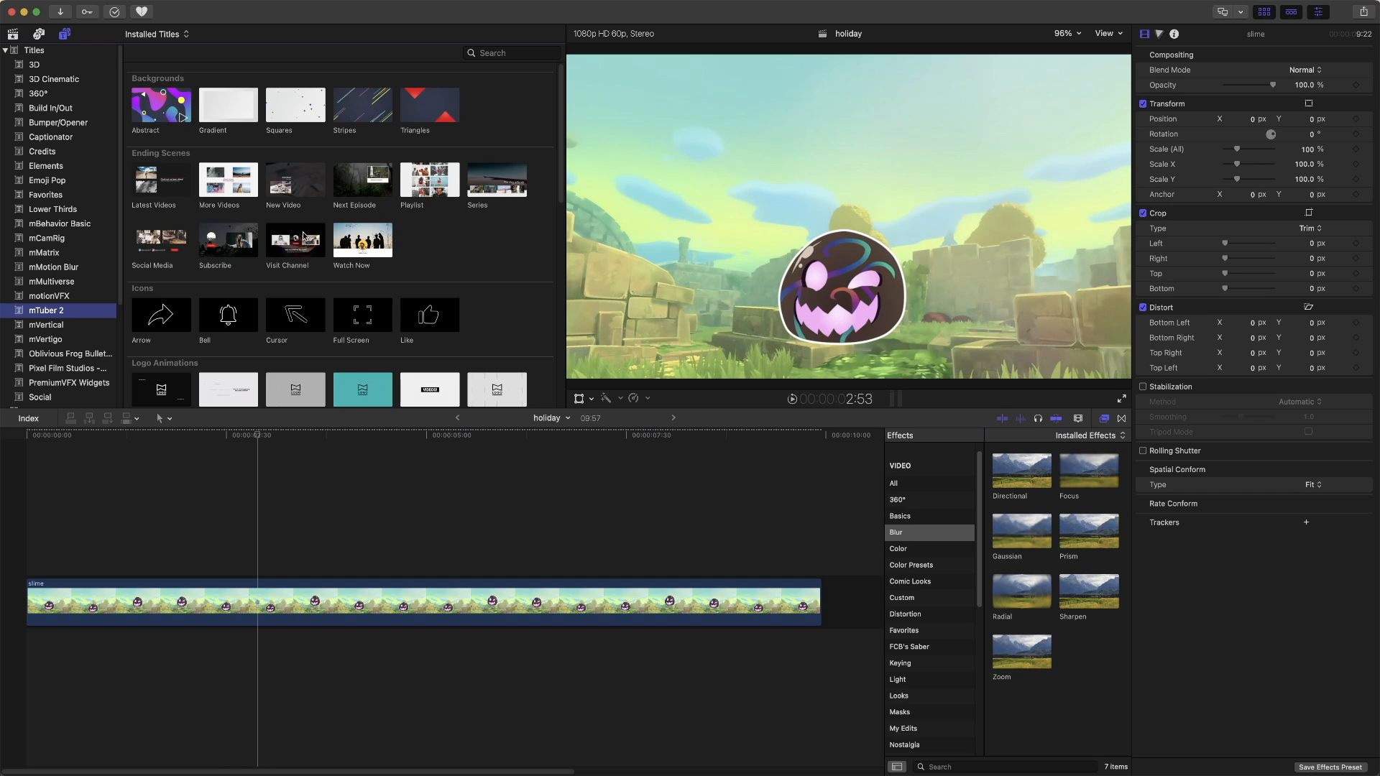
scroll(304, 235, "down", 5)
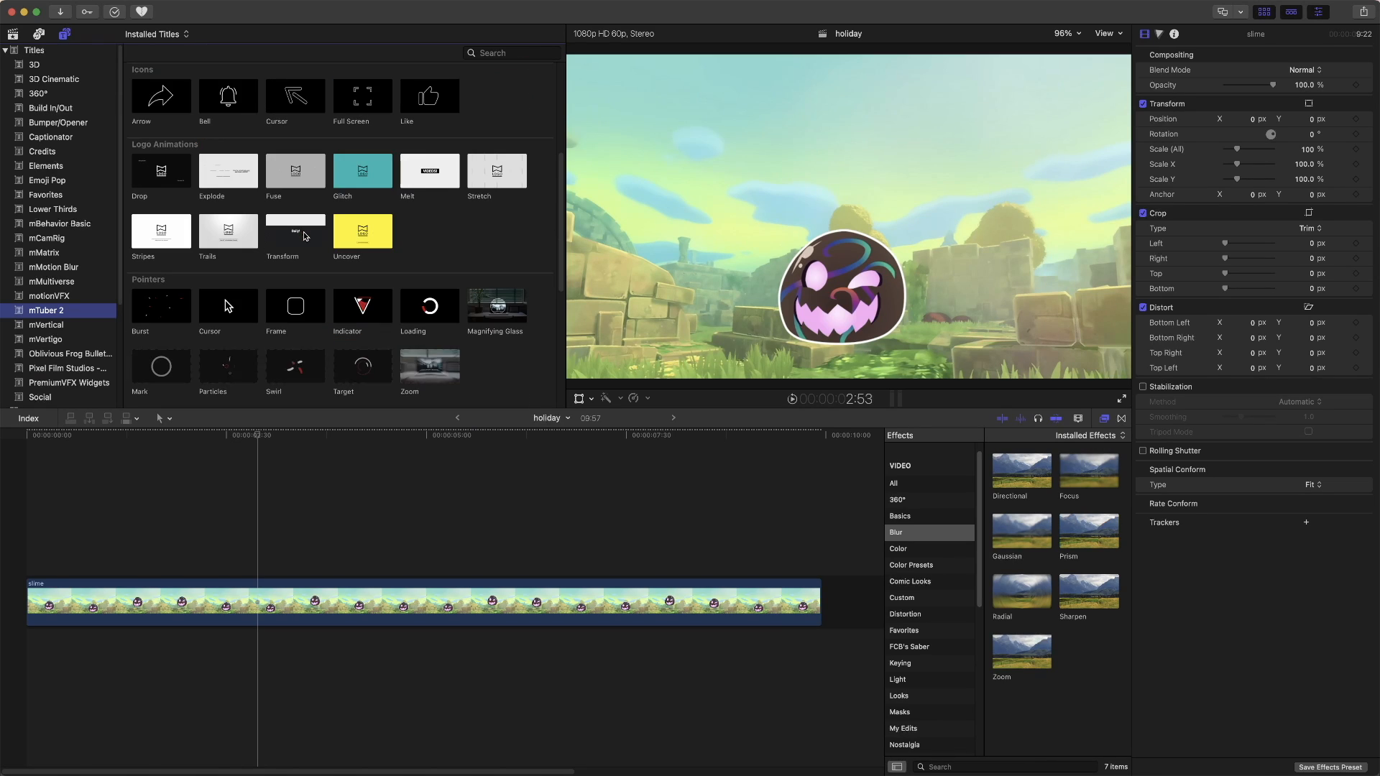
scroll(303, 235, "down", 6)
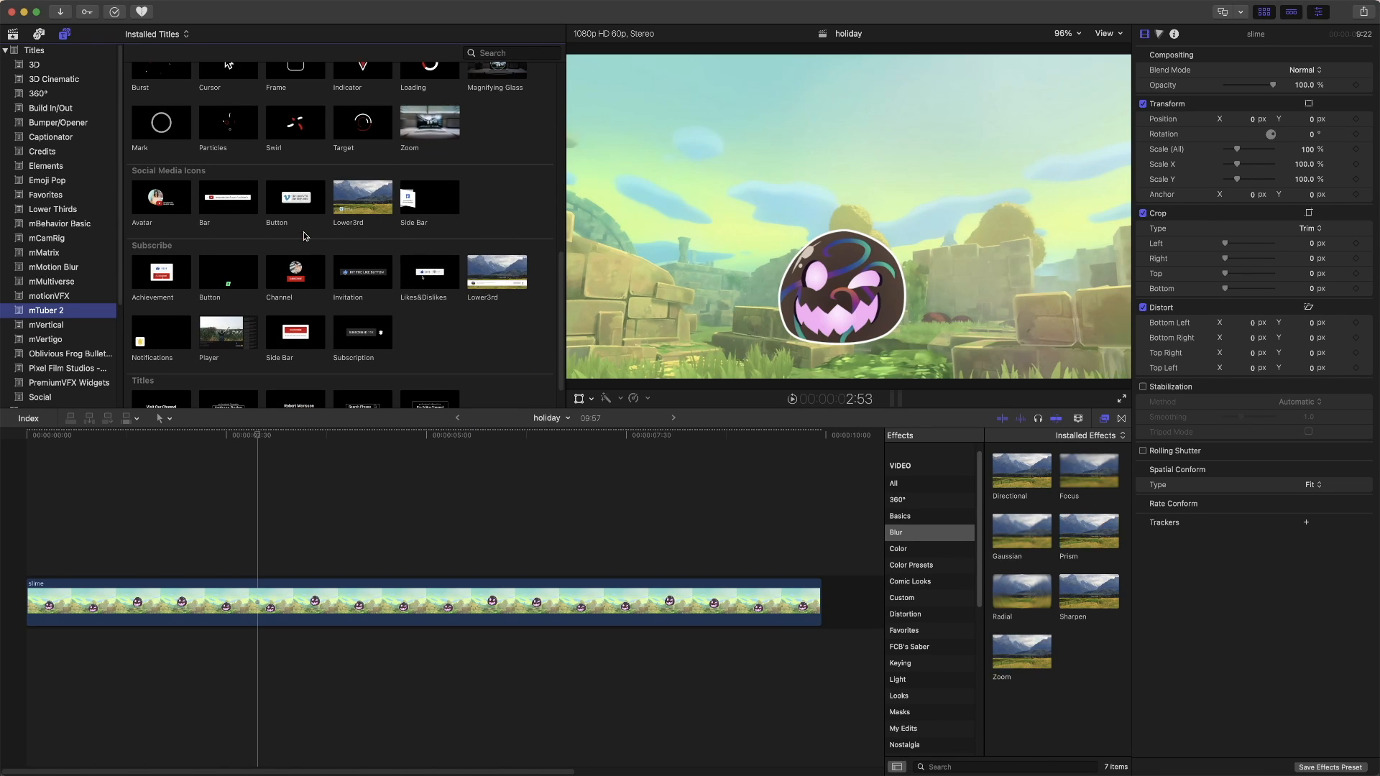
scroll(303, 235, "up", 1)
scroll(303, 235, "down", 1)
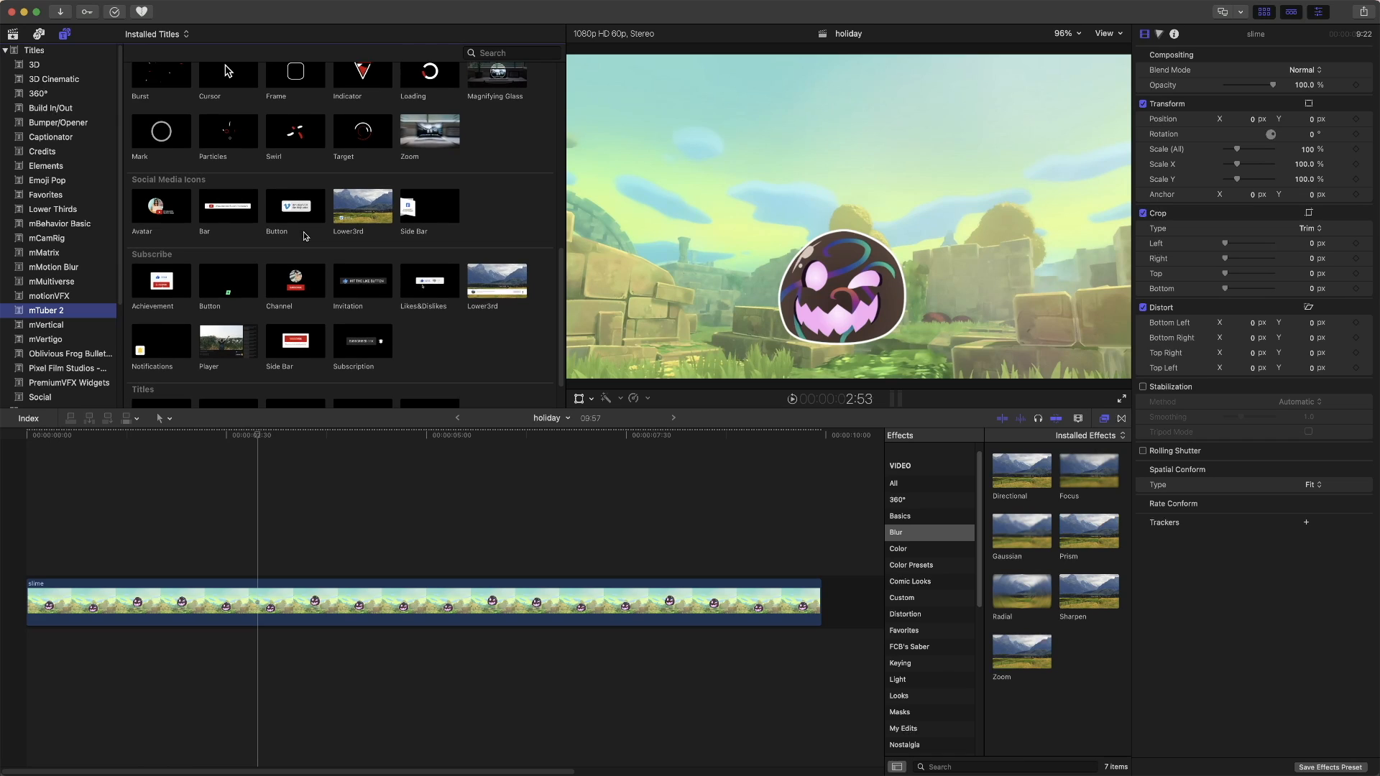
left_click(238, 288)
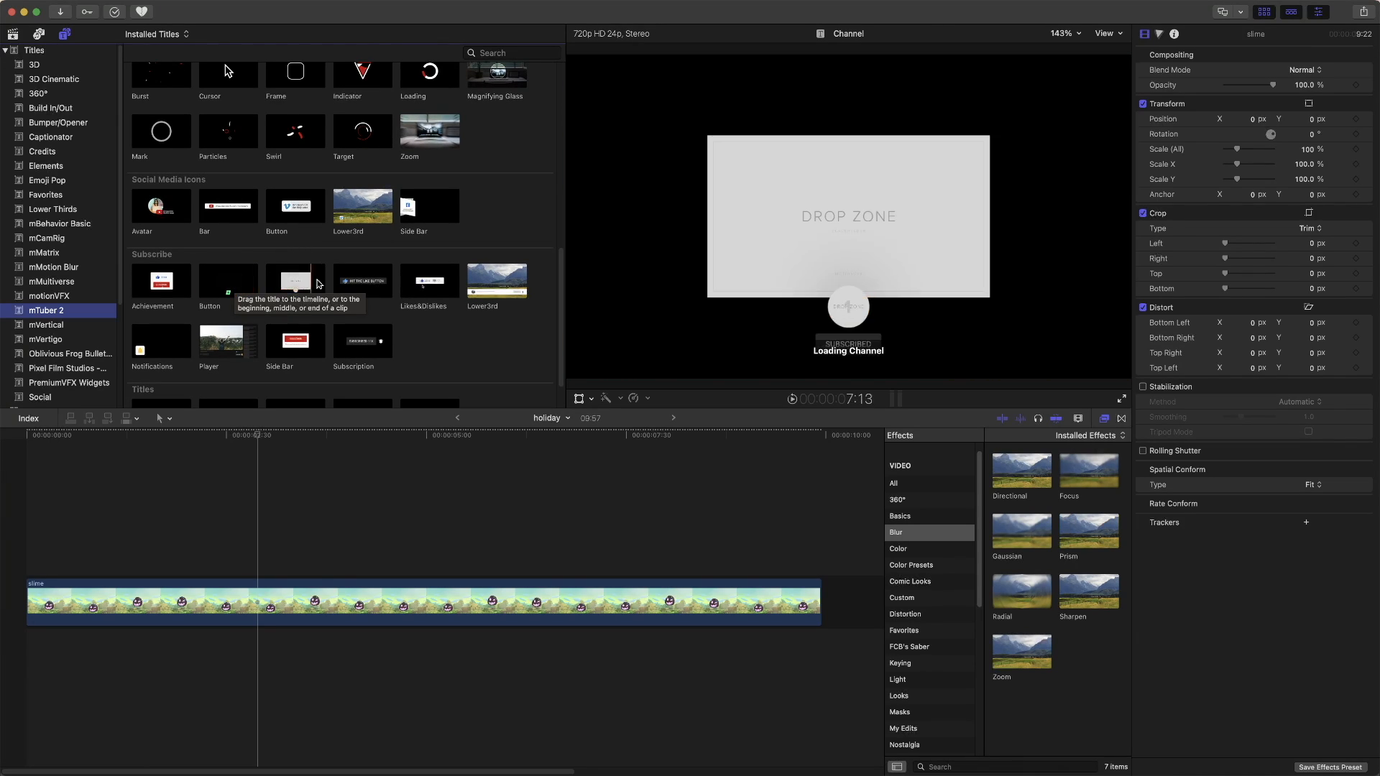
Add the mTuber 2 Side Bar subscribe title above the start of the slime clip and shorten it to 59 frames.
left_click(512, 291)
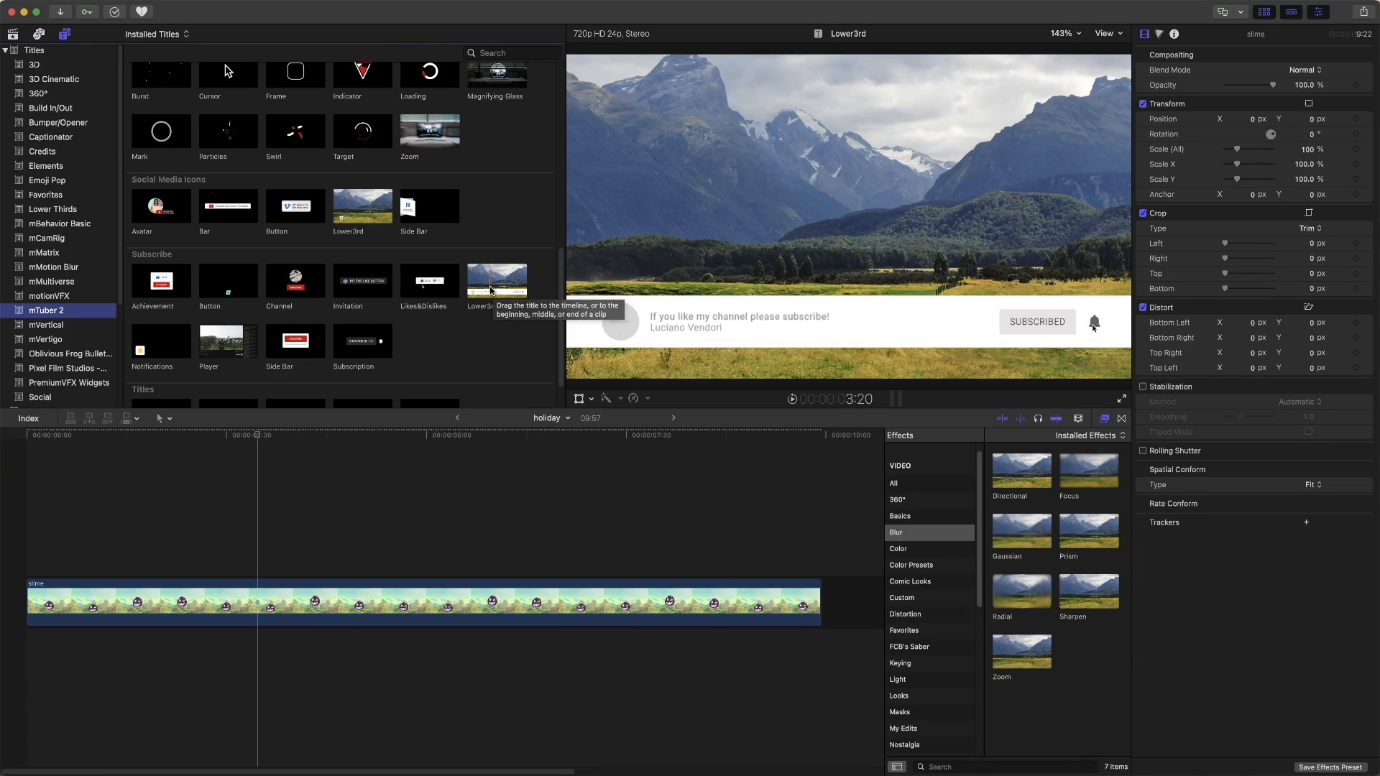
scroll(488, 287, "down", 2)
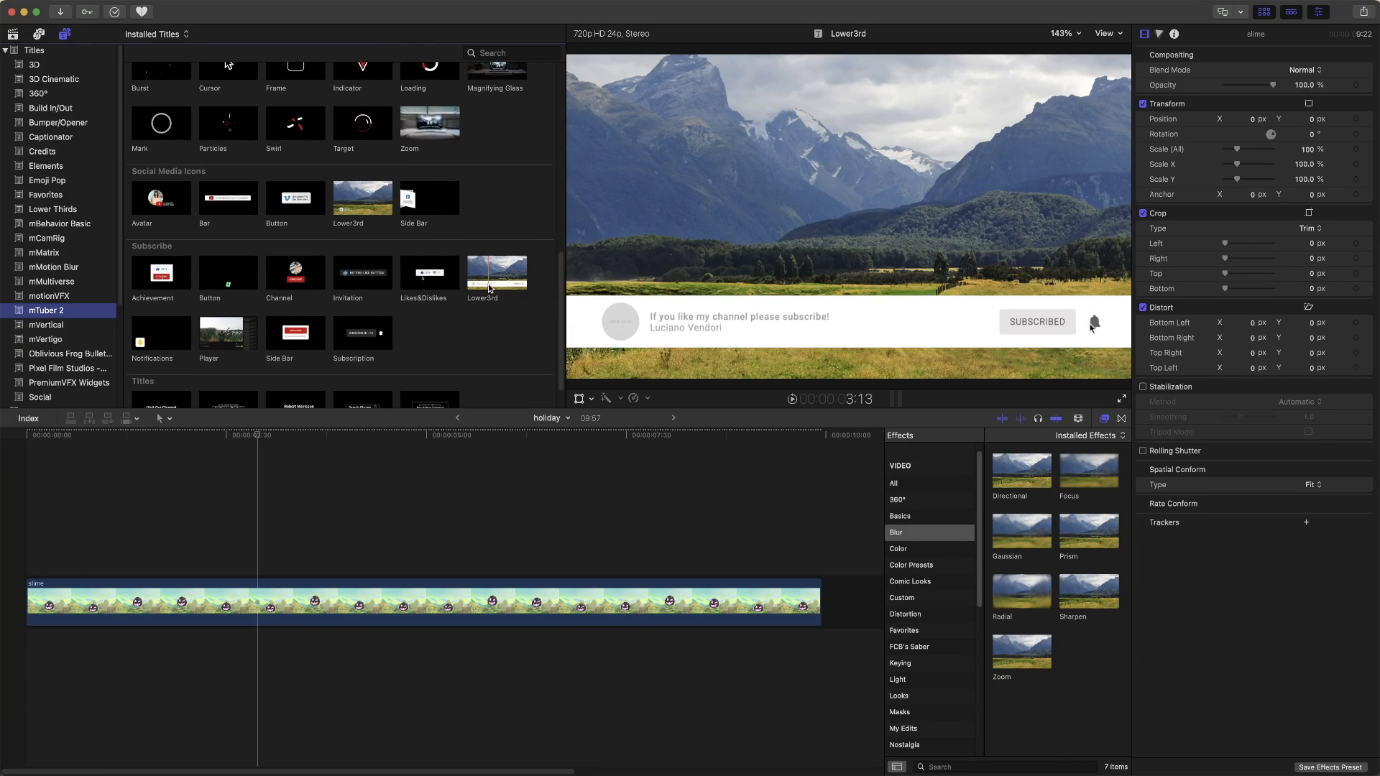
scroll(488, 287, "down", 3)
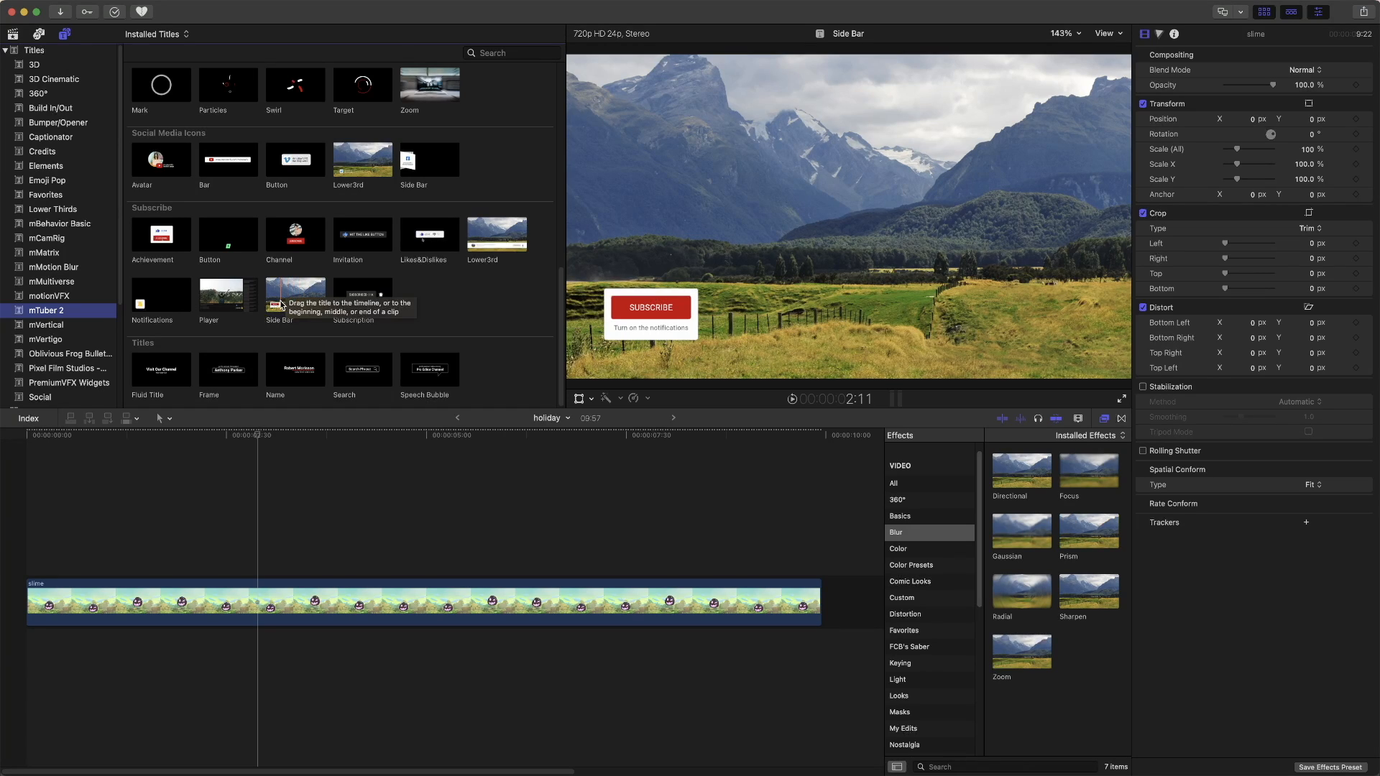
left_click_drag(287, 301, 40, 558)
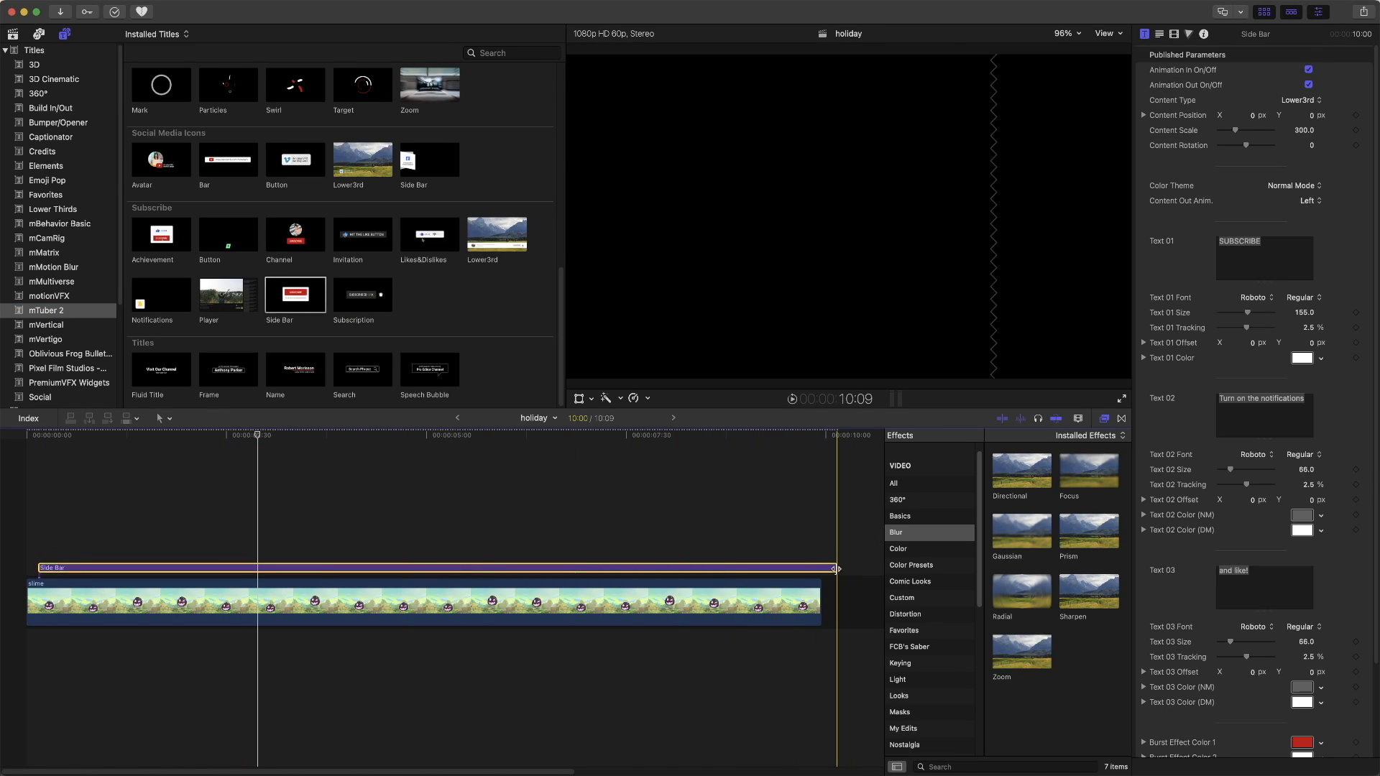
left_click_drag(837, 567, 115, 551)
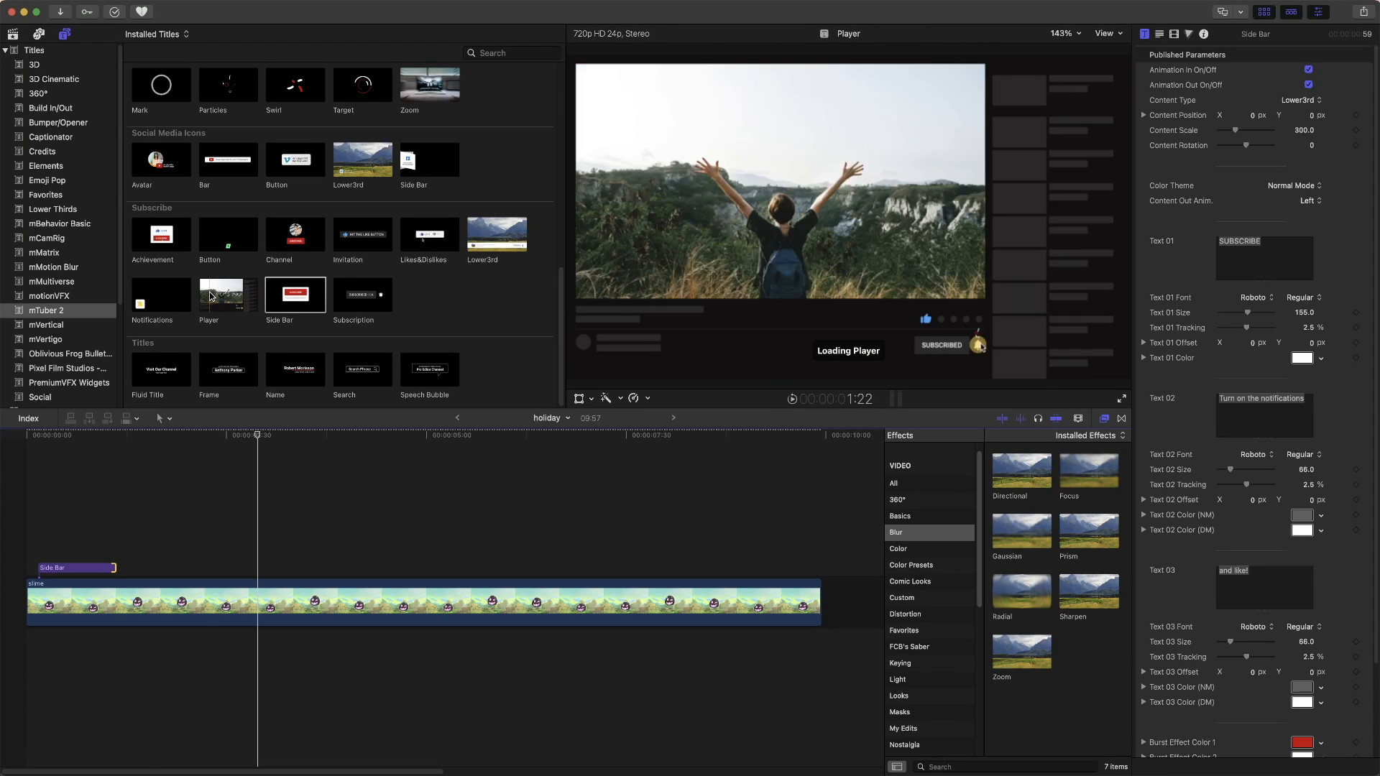
Replace the Side Bar title with the mTuber 2 Player title, placed above the slime clip from its very beginning.
left_click_drag(215, 294, 30, 536)
left_click(77, 568)
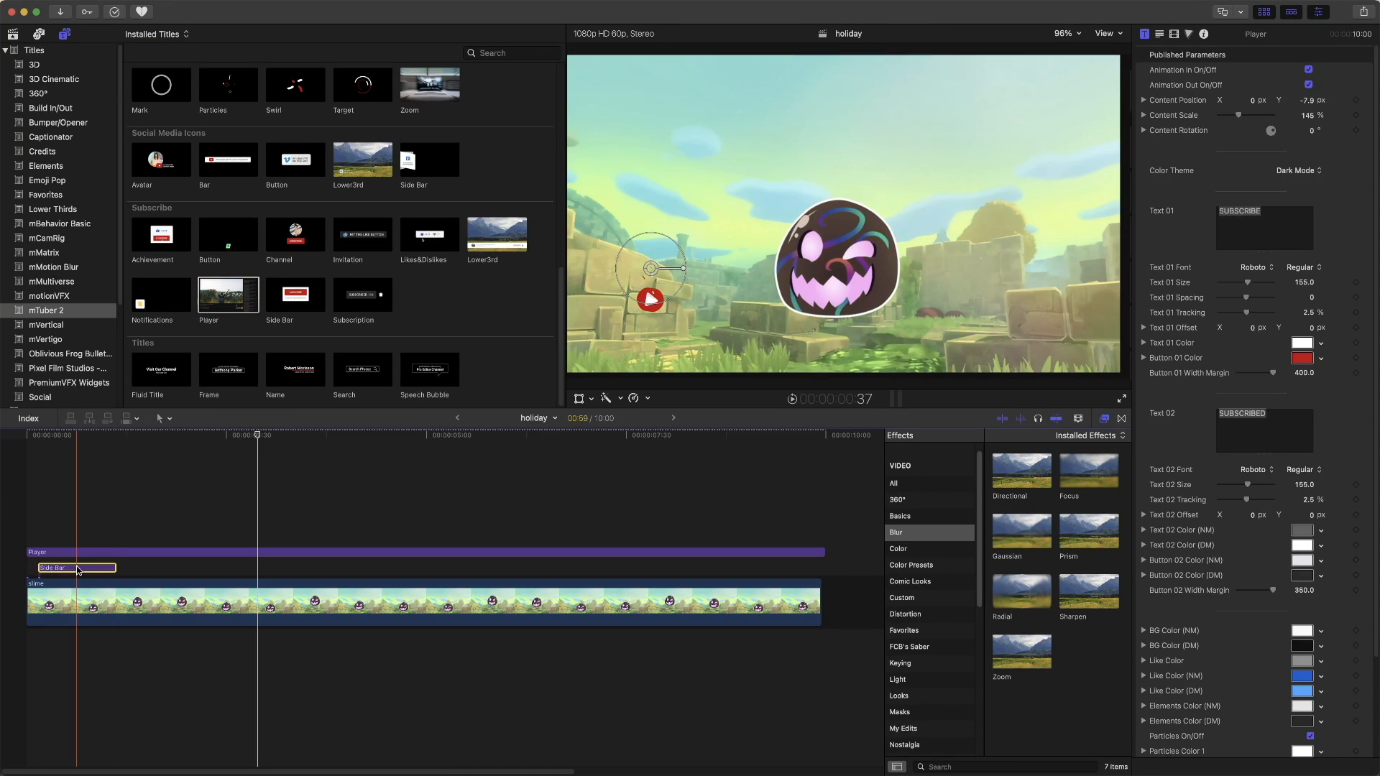
key("Delete")
left_click(79, 568)
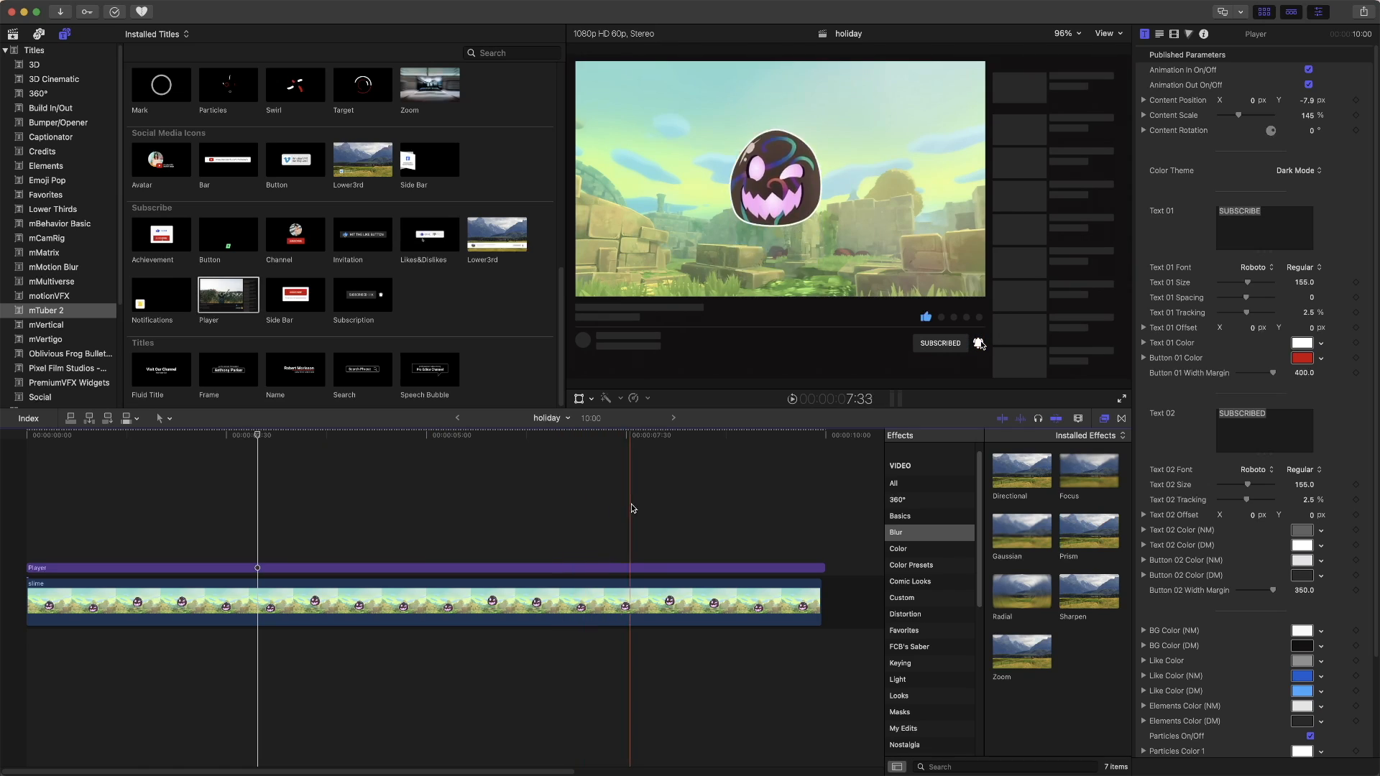
left_click(402, 567)
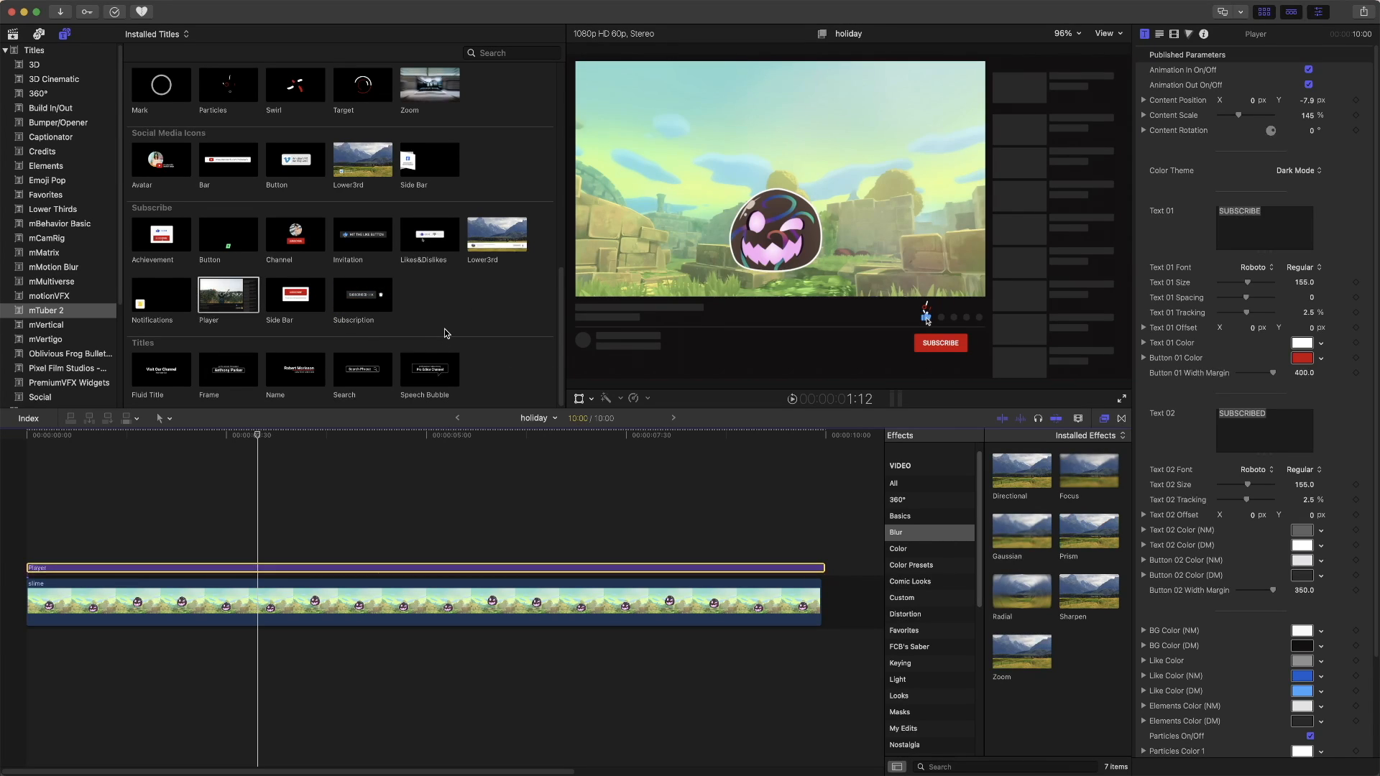
Add the Magnifying Glass pointer title above the Player title just before 2:30, and center it over the slime at X -0.24, Y -0.05.
scroll(445, 333, "up", 3)
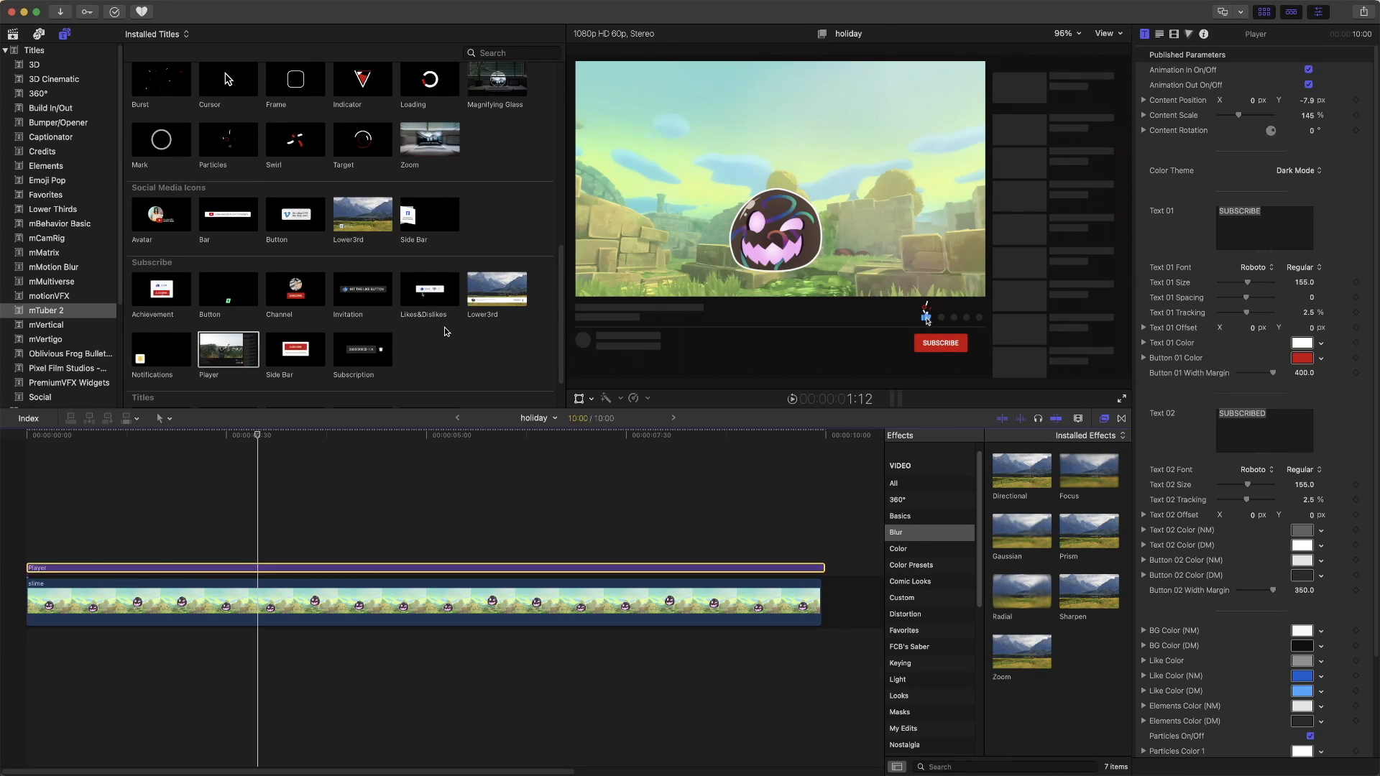
scroll(446, 331, "up", 3)
scroll(515, 233, "up", 5)
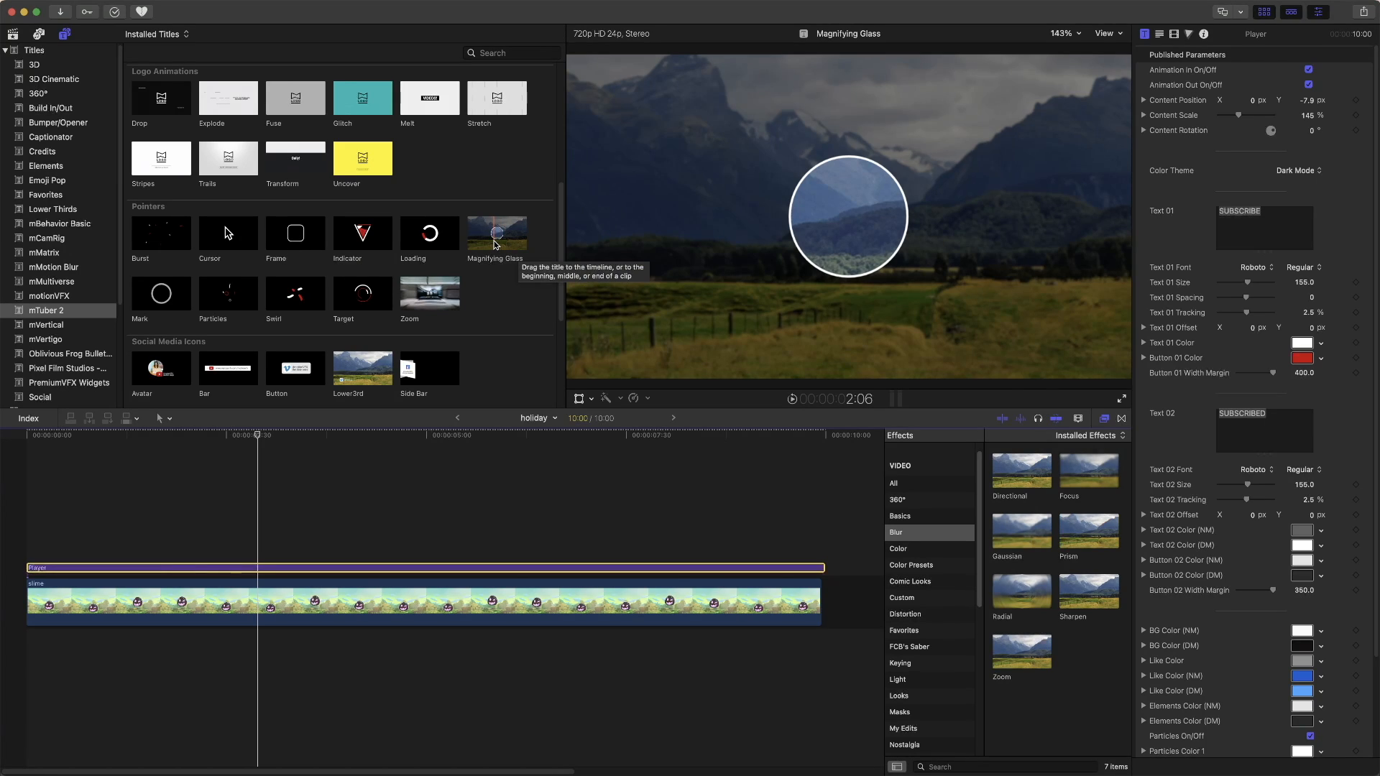
left_click_drag(495, 244, 222, 543)
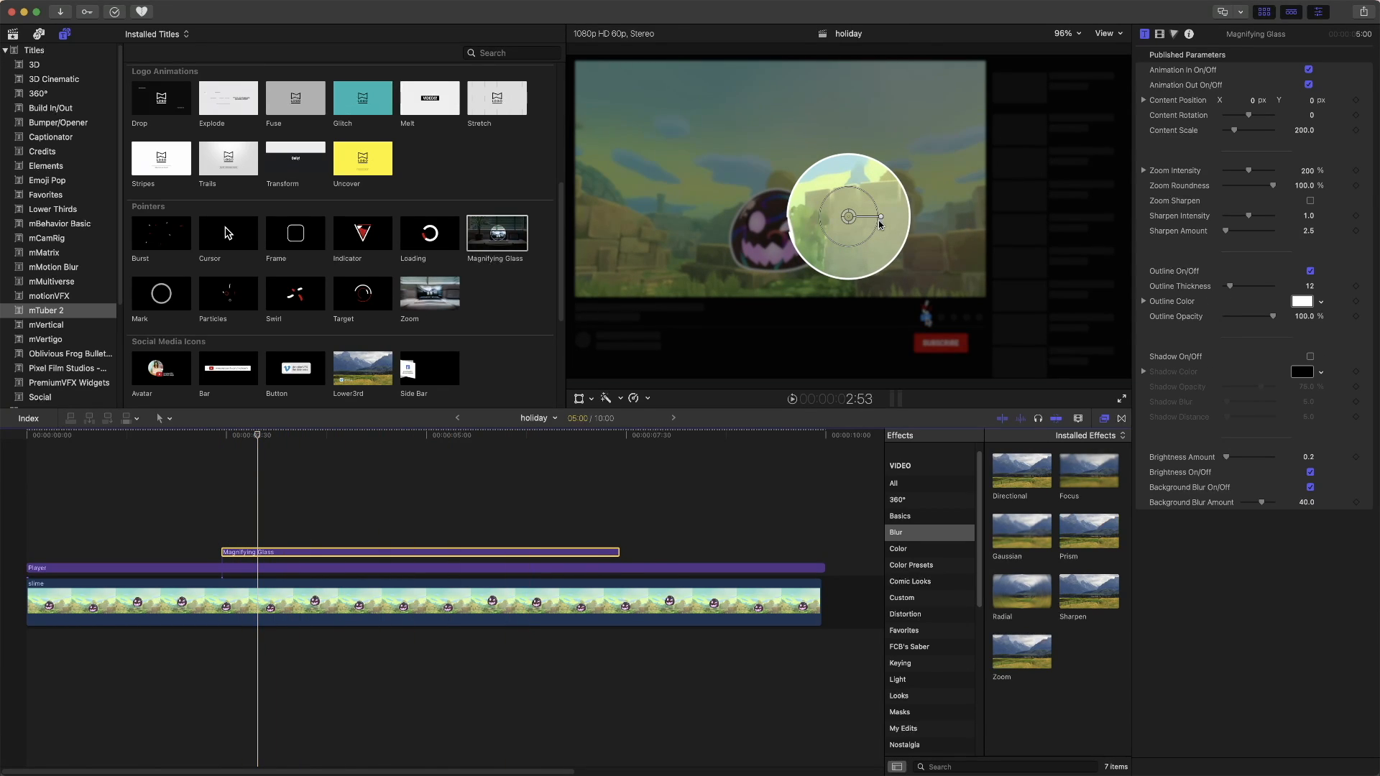
left_click_drag(849, 223, 773, 238)
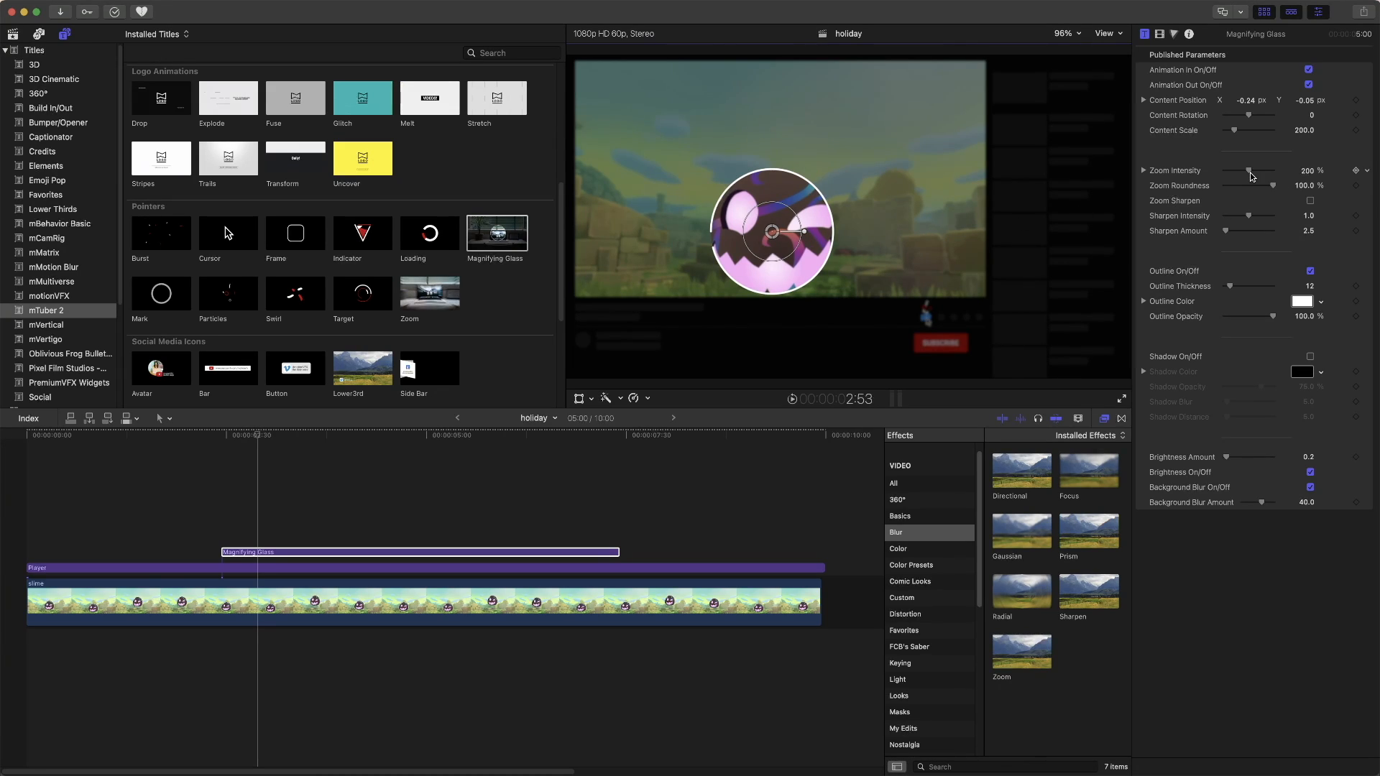
Set the magnifying glass's Zoom Intensity to 135% and toggle its Zoom Sharpen option to compare the effect.
mouse_move(1248, 171)
left_mouse_down()
mouse_move(1286, 178)
mouse_move(1223, 175)
mouse_move(1243, 177)
left_mouse_up()
left_click(1310, 201)
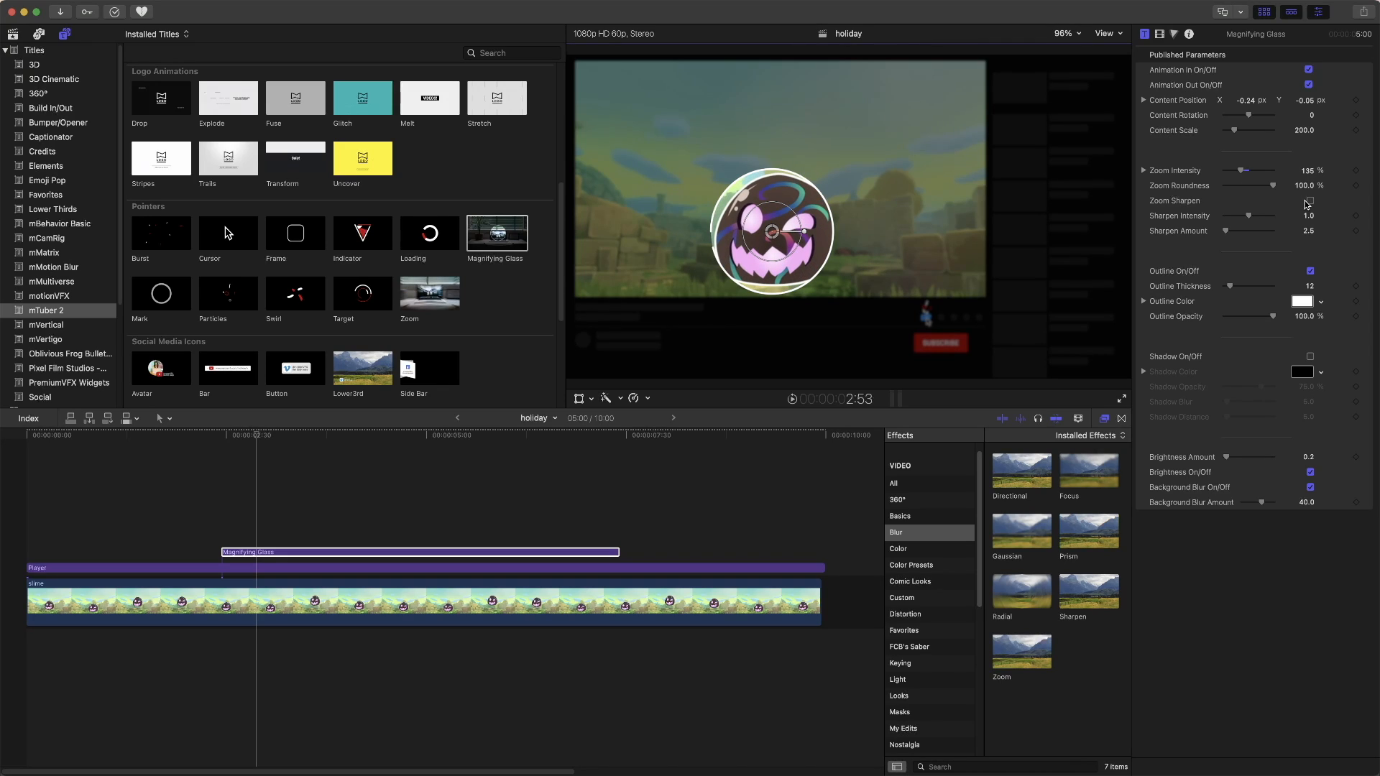
left_click(1310, 201)
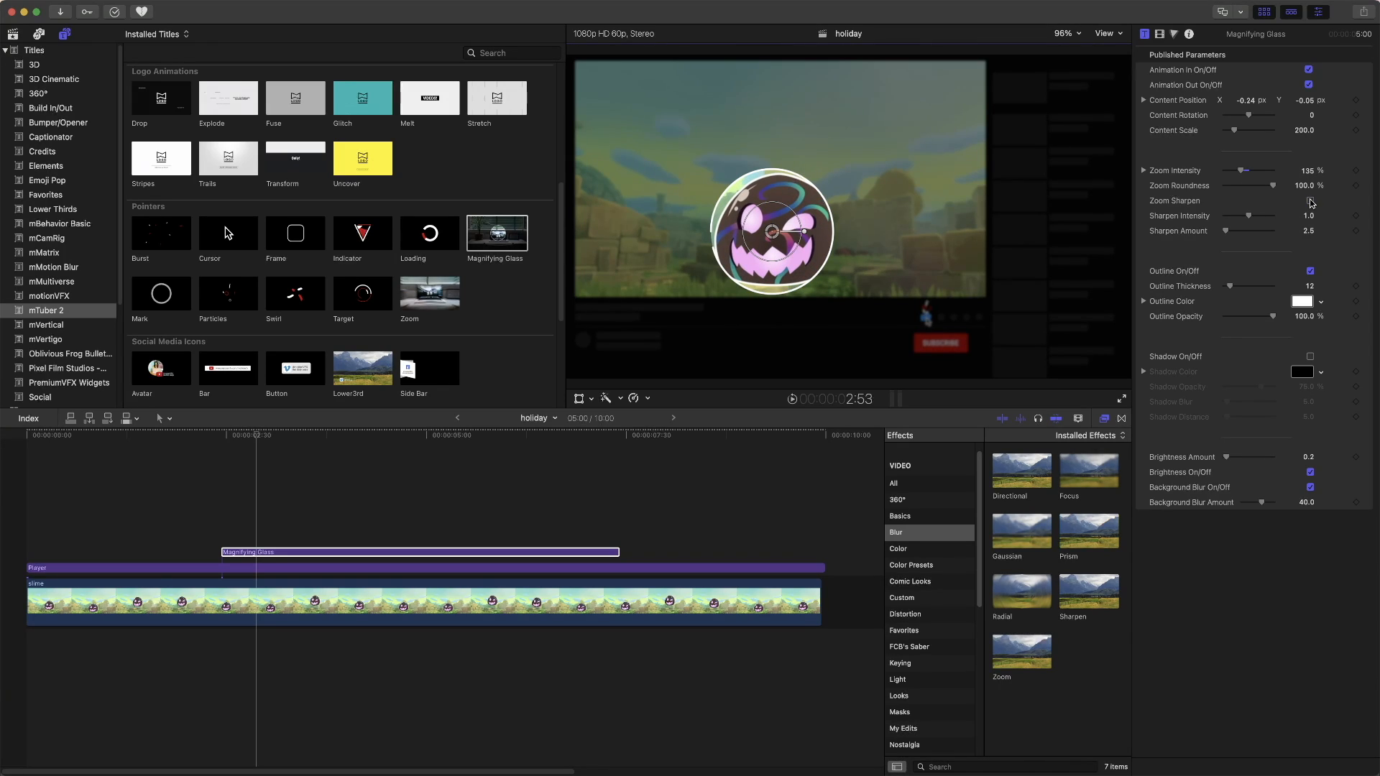